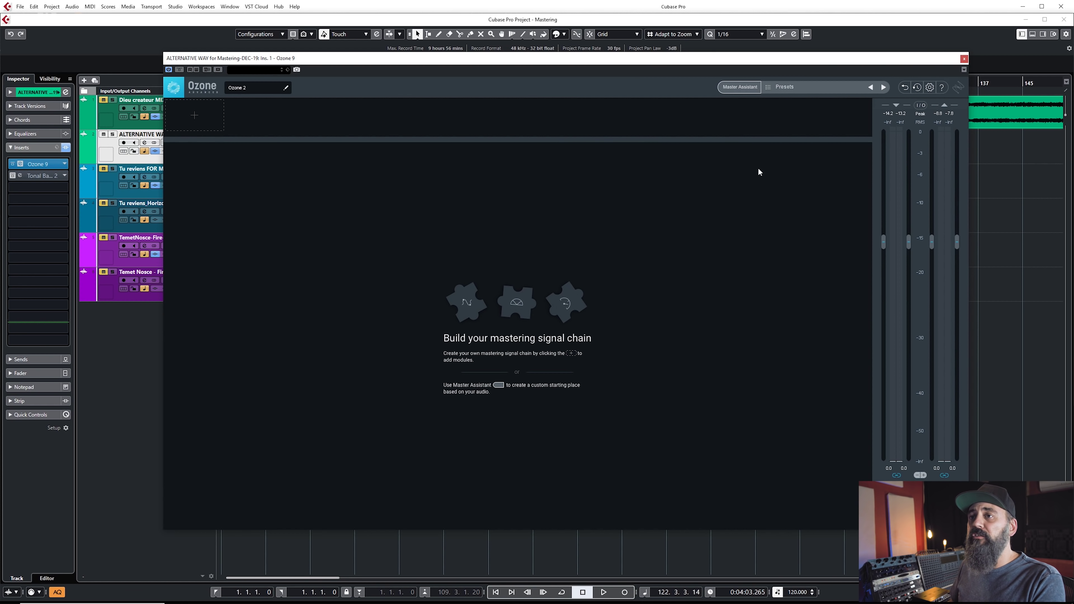
Add the Equalizer 1 module to the empty mastering signal chain
click(194, 116)
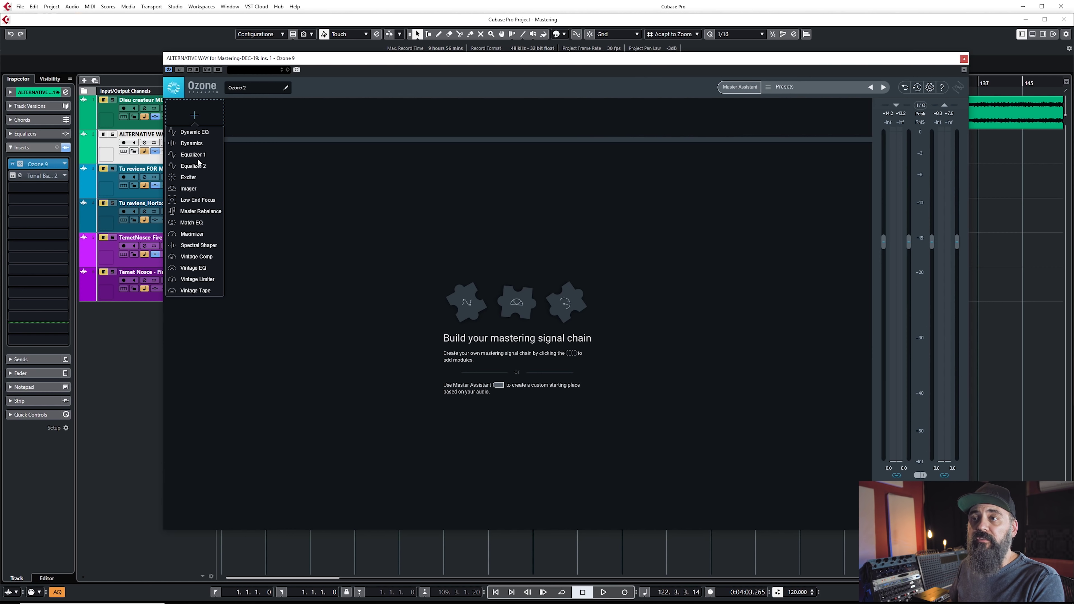
click(198, 160)
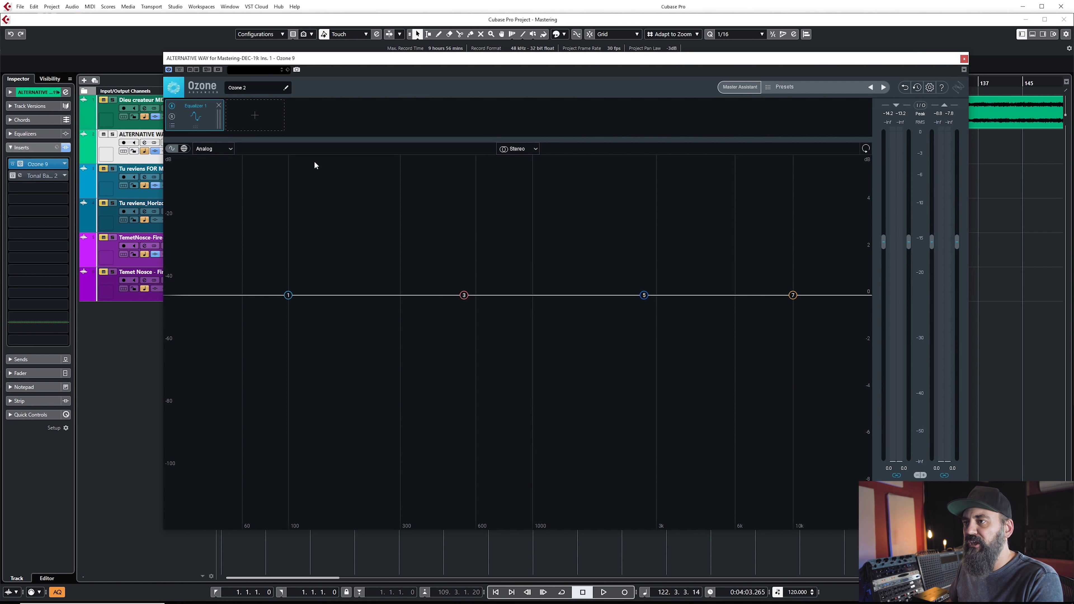
Try the equalizer's Mid/Side and Left/Right channel modes, restore Stereo, and briefly show the settings of all its bands
click(522, 152)
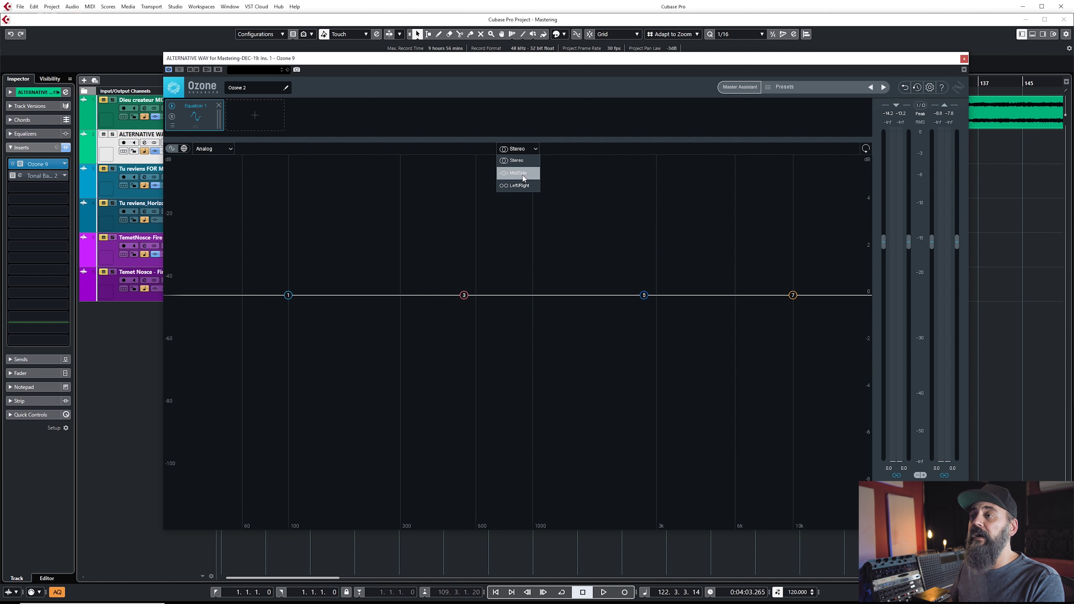
click(523, 173)
click(518, 148)
click(520, 187)
click(520, 161)
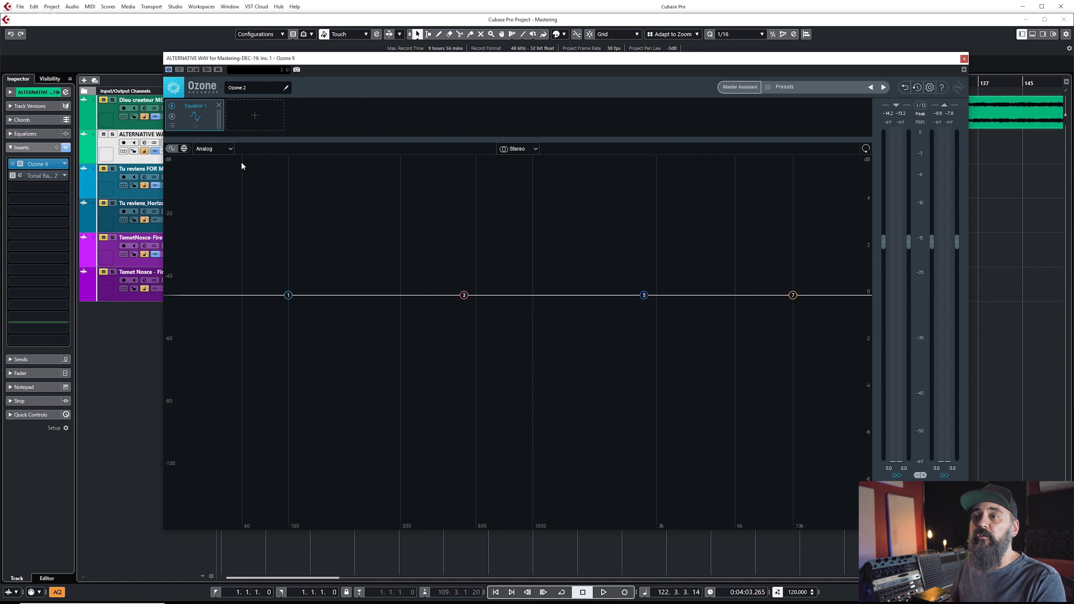
click(187, 148)
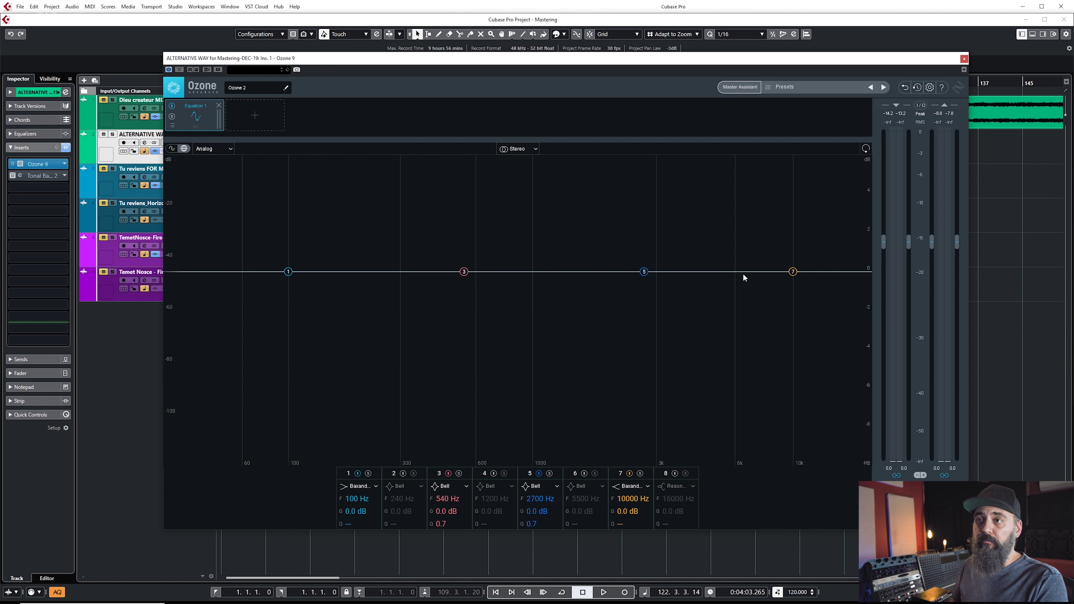
click(172, 148)
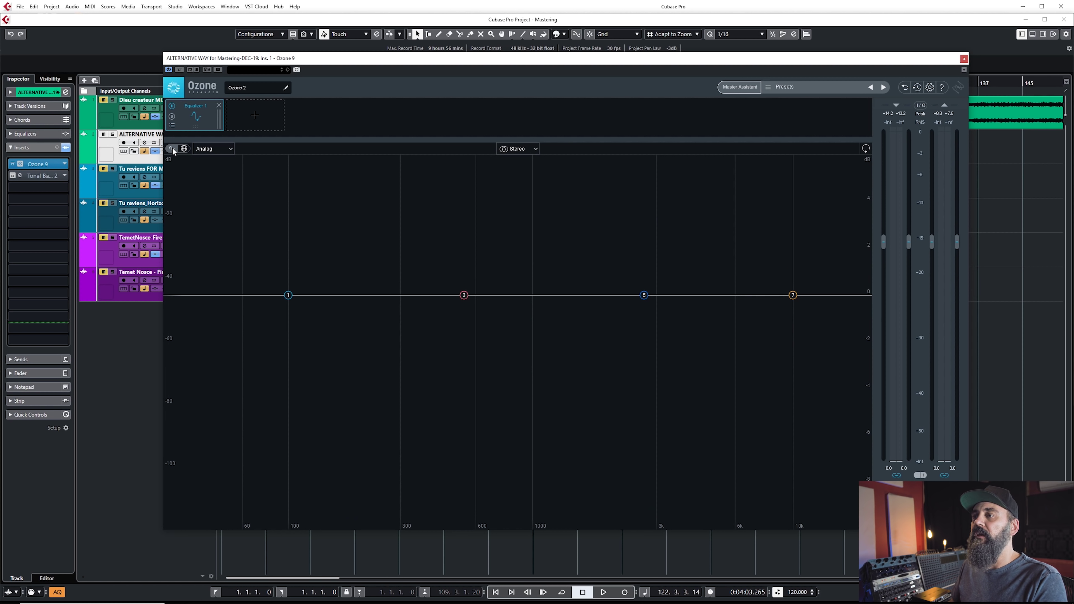
Add Dynamics, Exciter and Vintage Tape modules after the equalizer in the signal chain
click(255, 115)
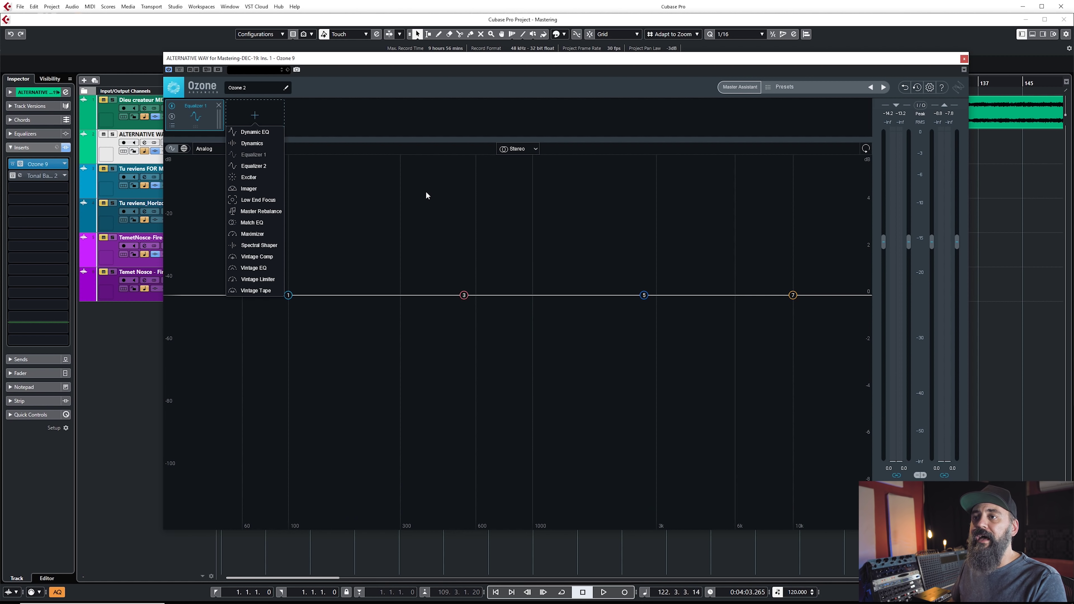
click(256, 143)
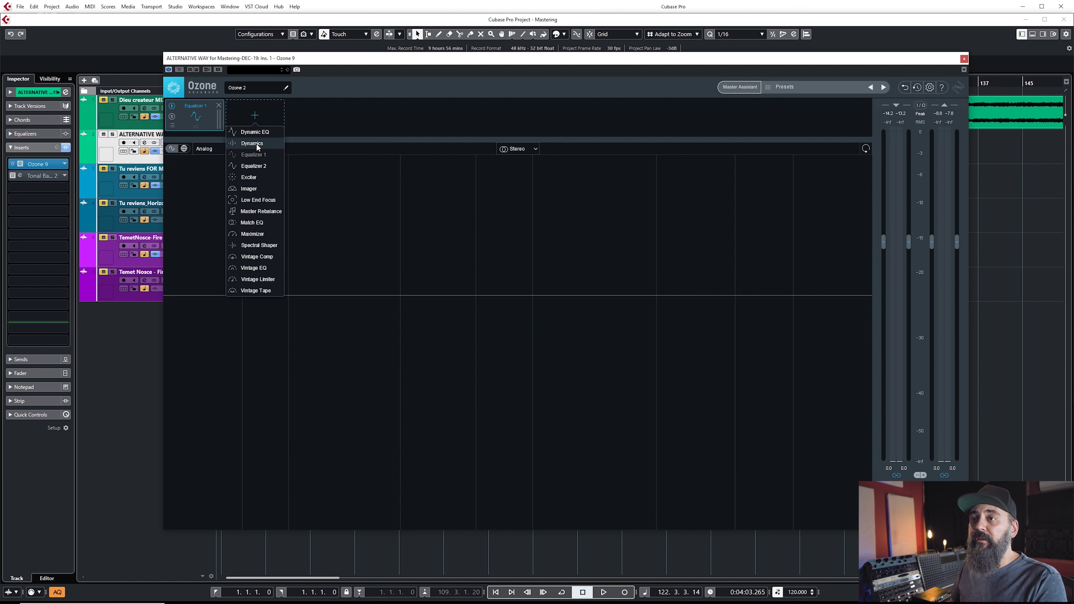
click(314, 115)
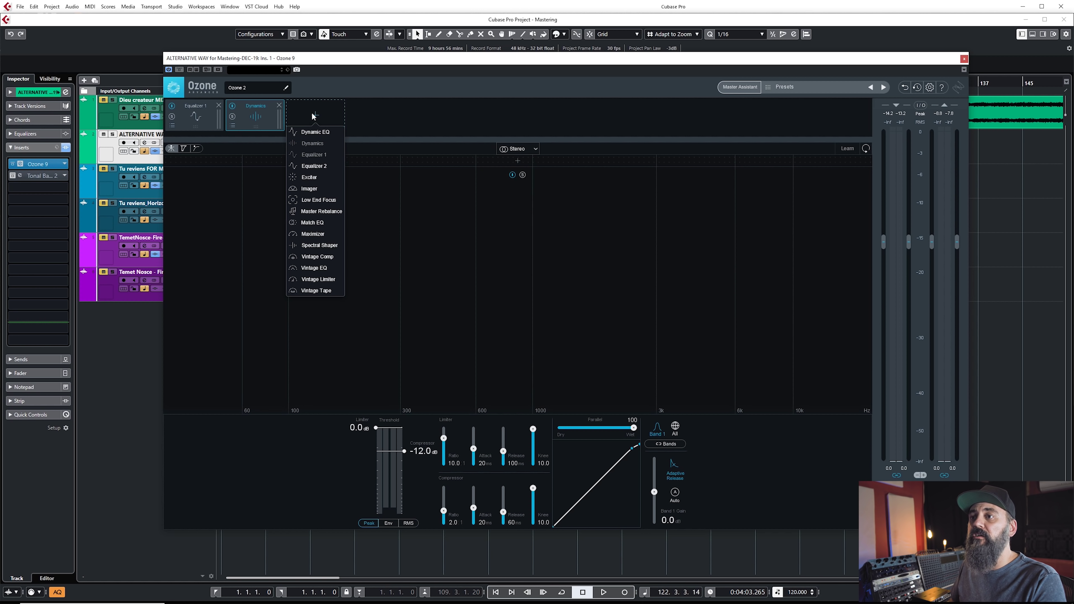
click(309, 177)
click(376, 116)
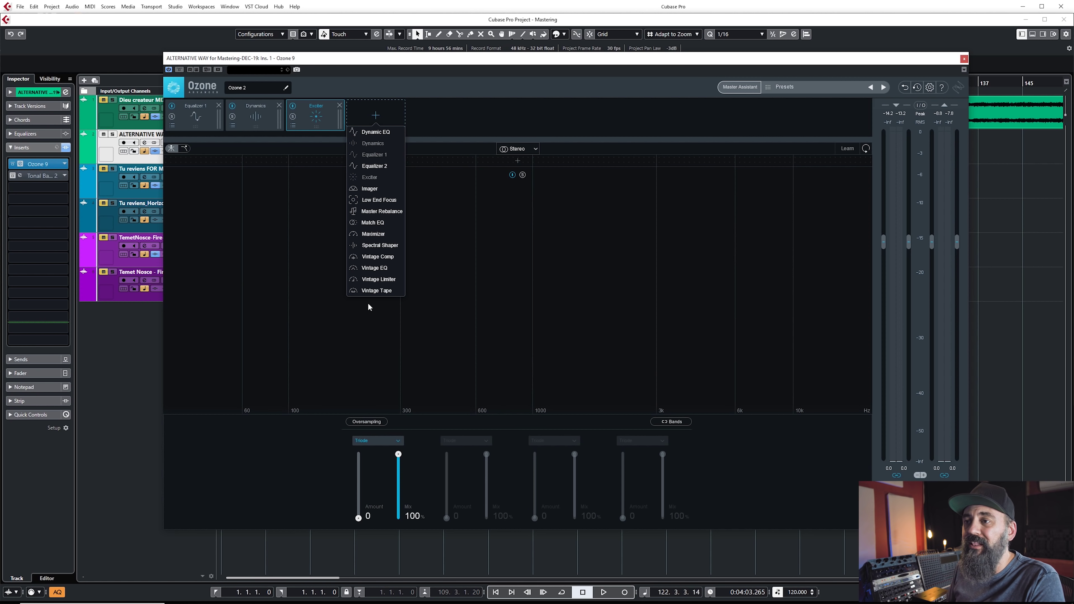
click(376, 290)
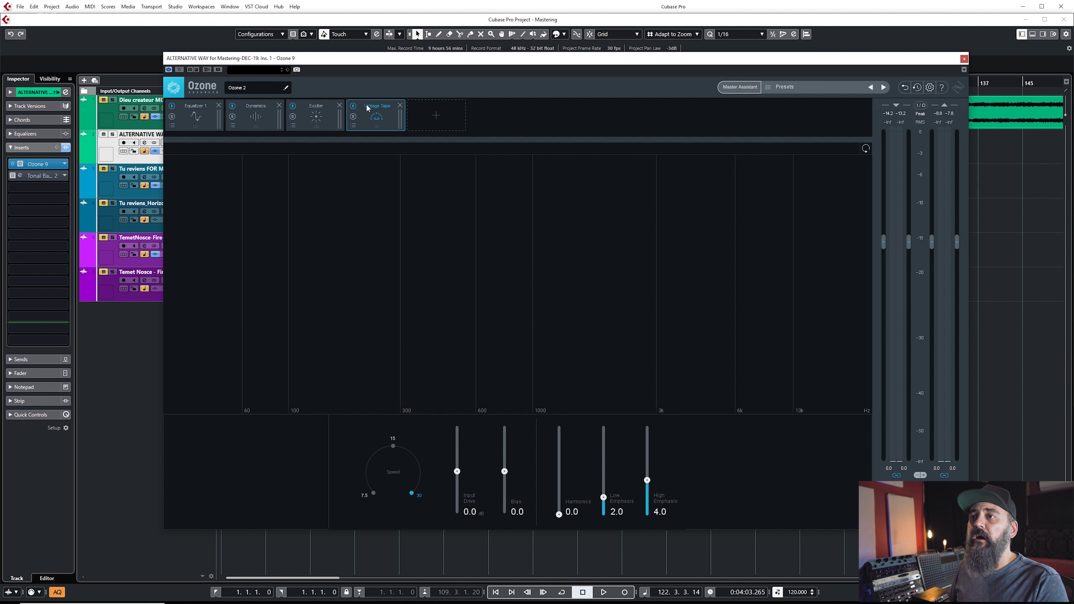
Remove the Vintage Tape, Exciter and Dynamics modules from the signal chain
click(399, 106)
click(339, 106)
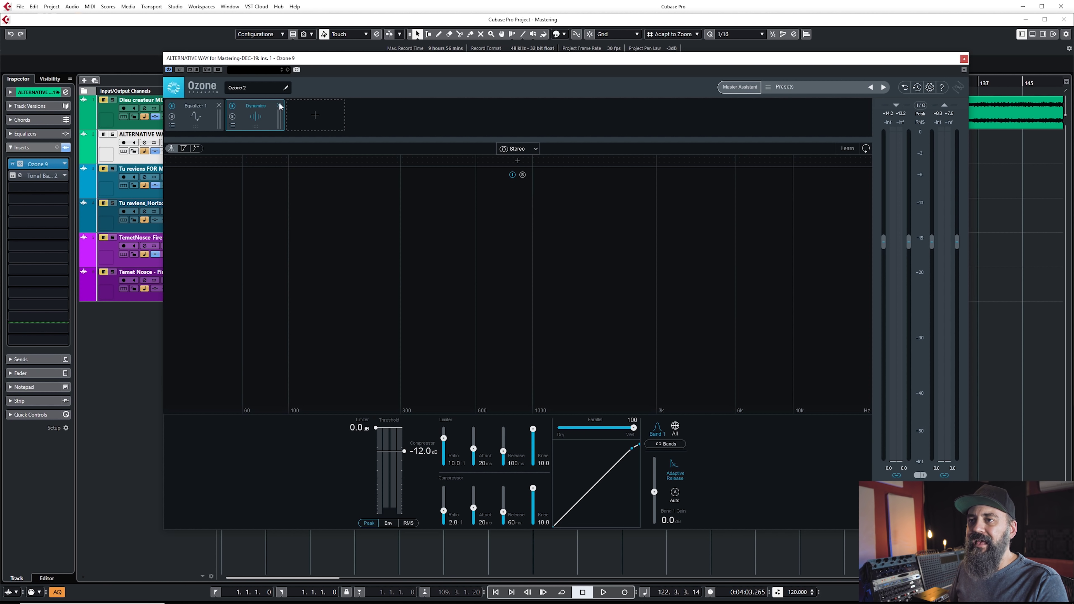
click(279, 105)
Add an Exciter module directly after the equalizer and show the choices for a further module
click(257, 117)
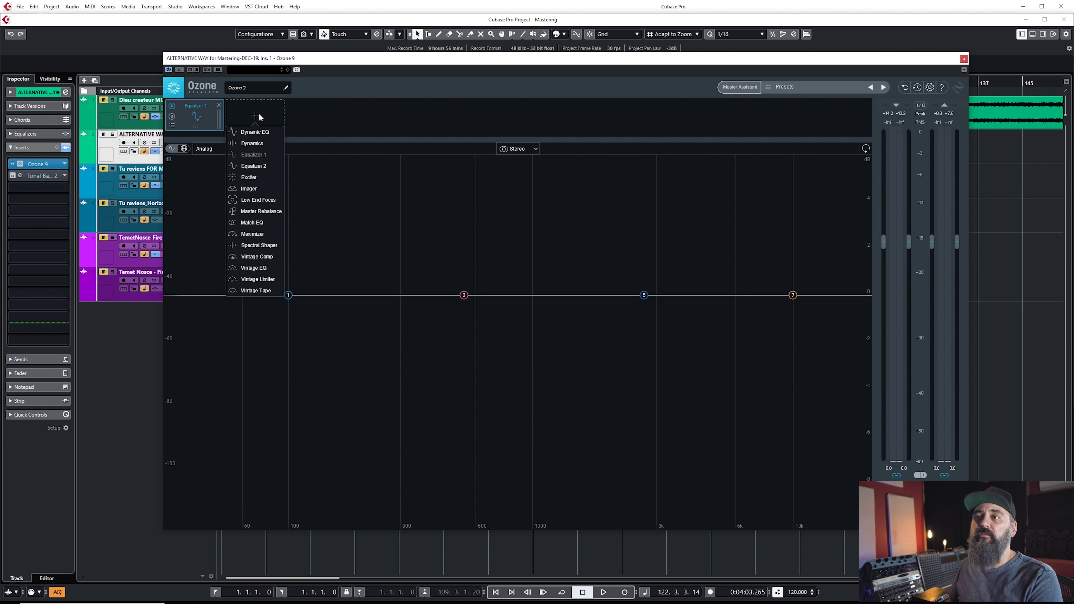
click(253, 179)
click(318, 116)
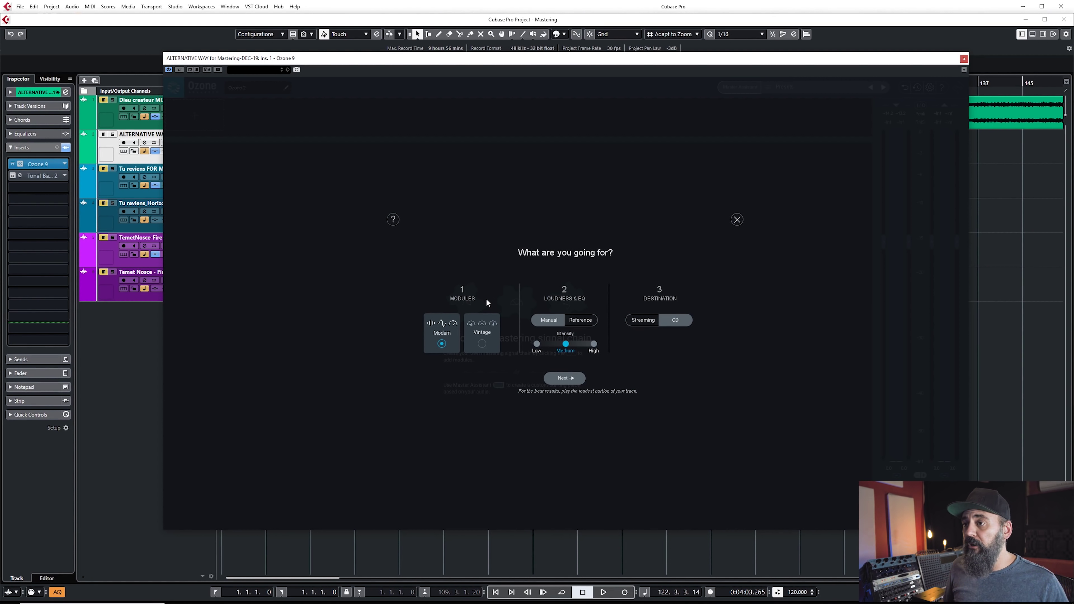
Try the Reference option for loudness and EQ in Master Assistant, including loading a reference track, and return to Manual
click(480, 347)
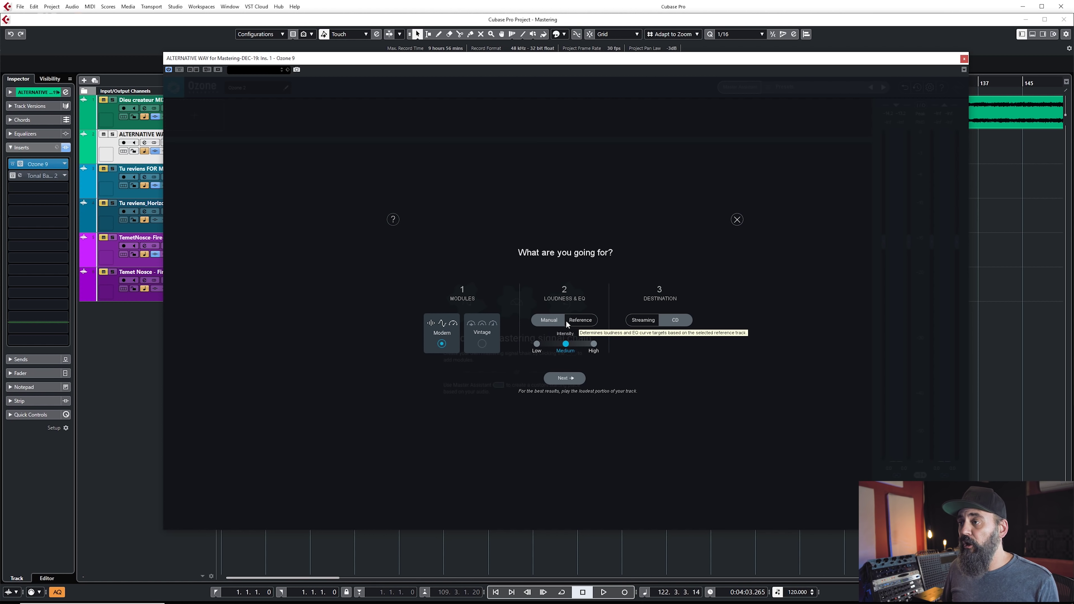
click(579, 322)
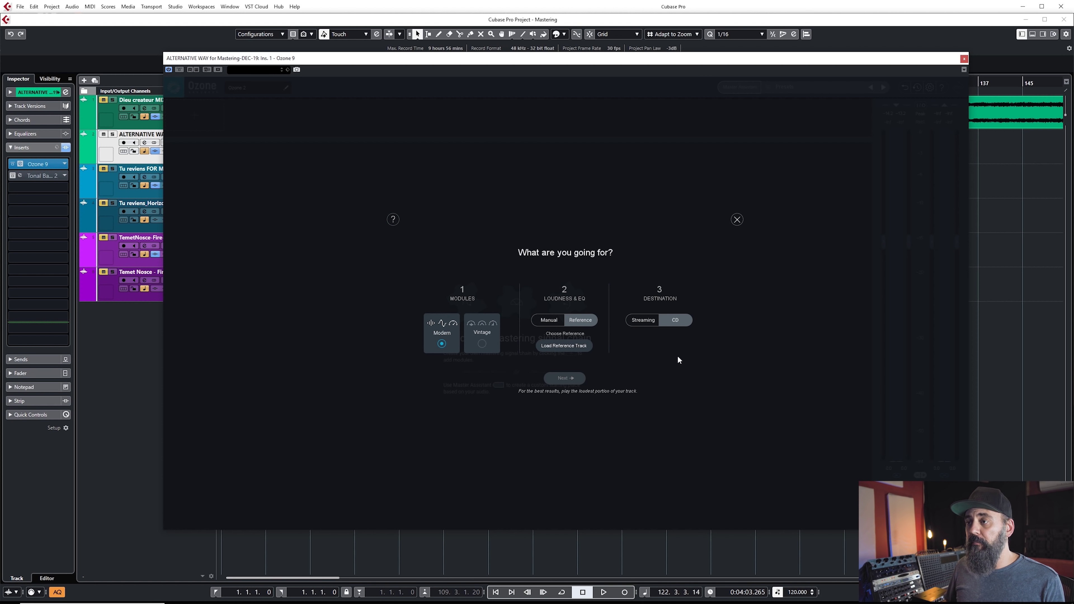
click(563, 351)
click(652, 389)
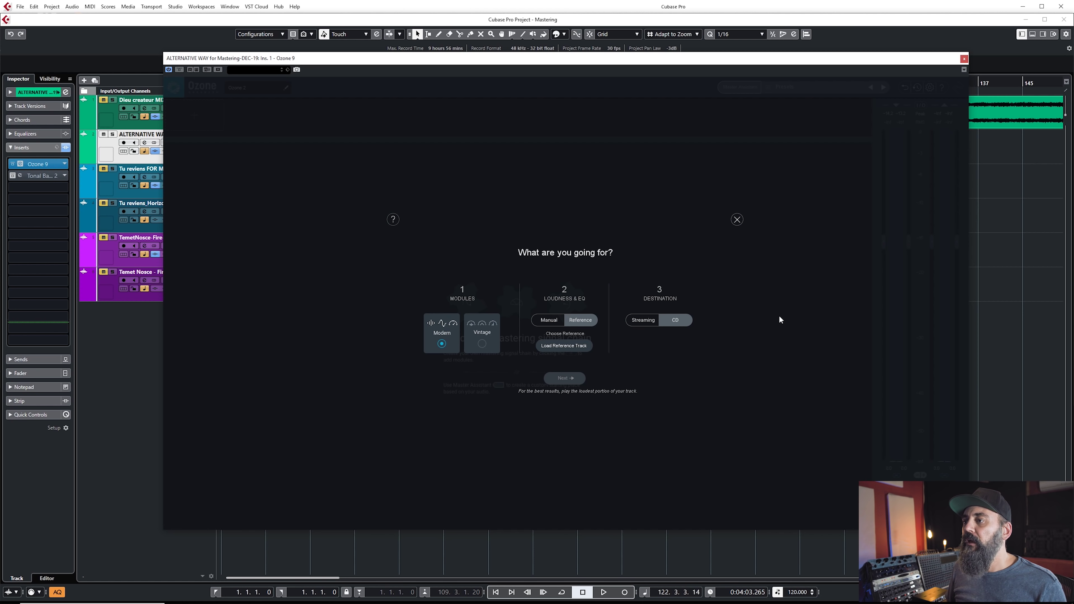
click(547, 321)
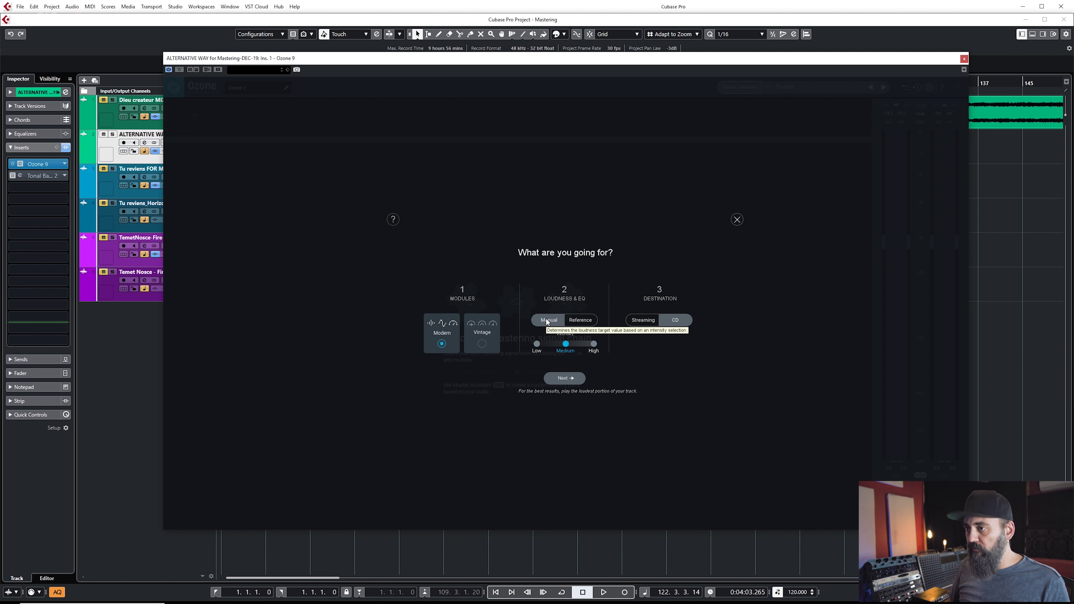
click(581, 320)
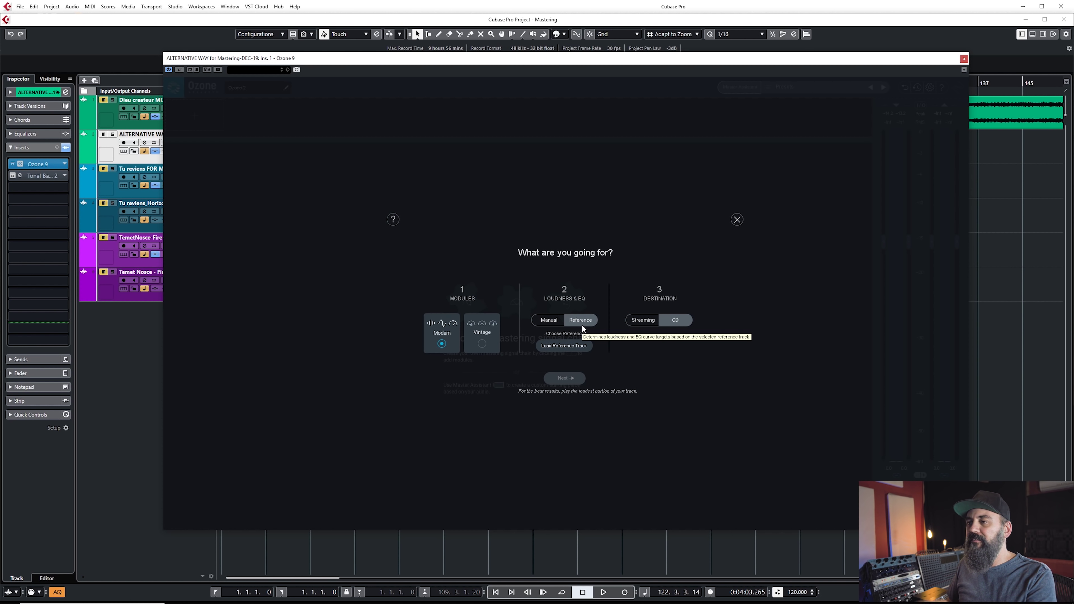
click(561, 323)
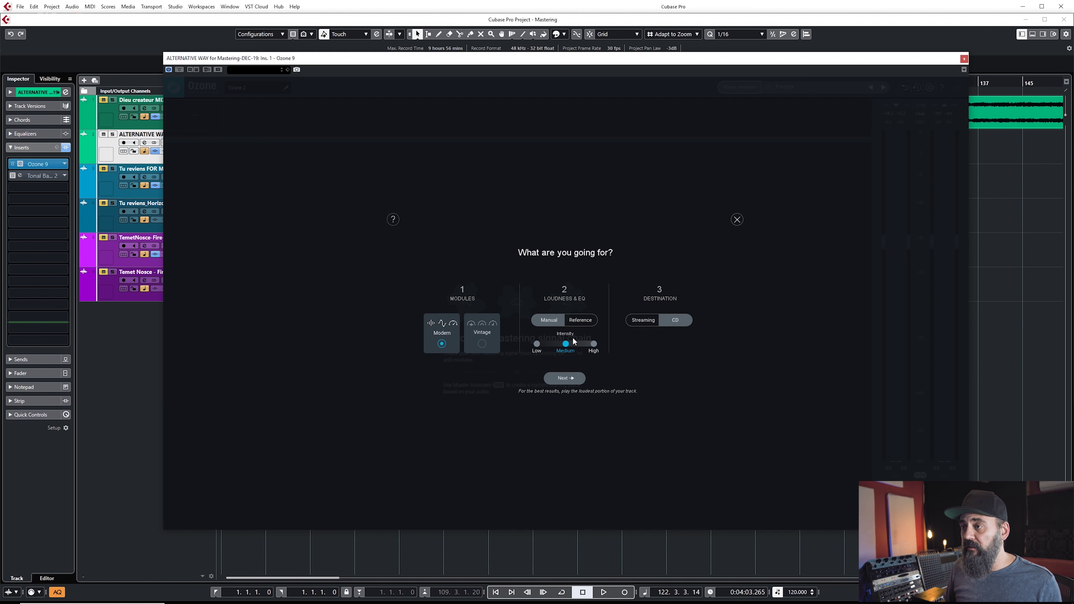
Set Master Assistant's intensity to Low and its destination to Streaming, trying CD in between
click(538, 346)
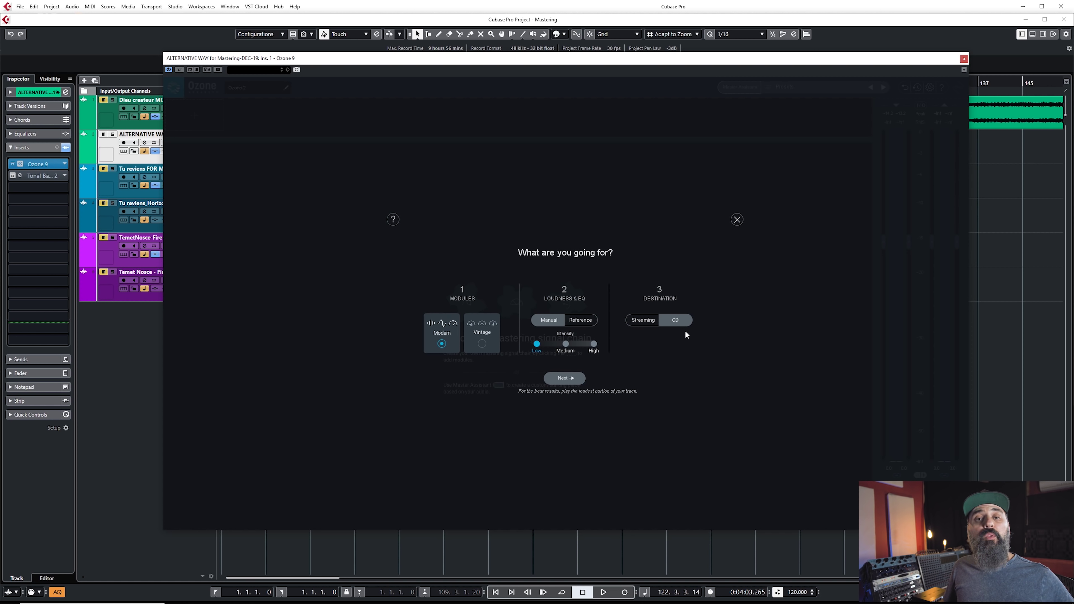
click(649, 319)
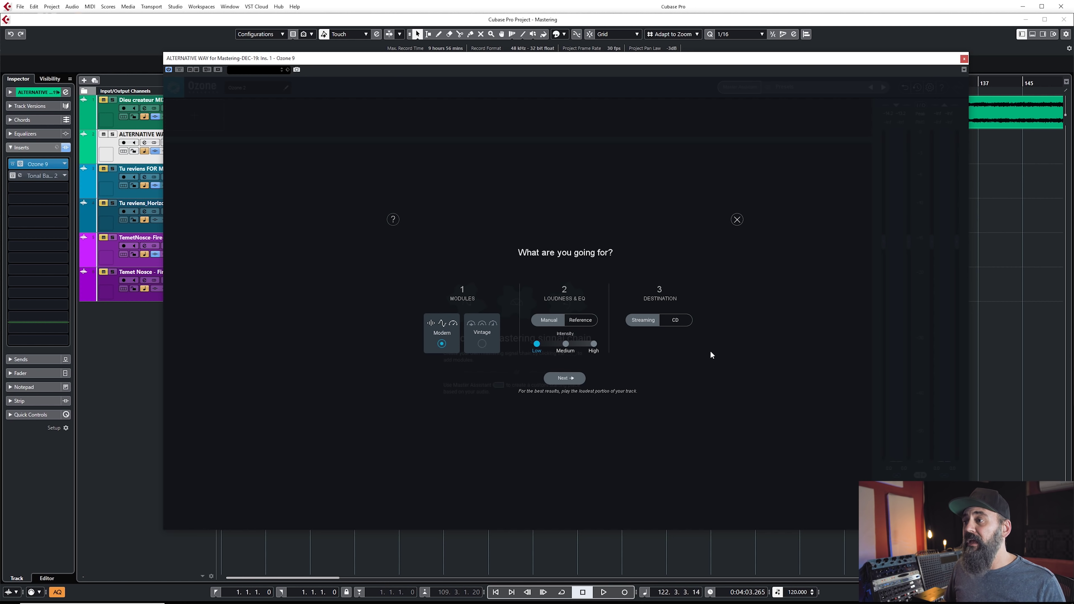
click(675, 320)
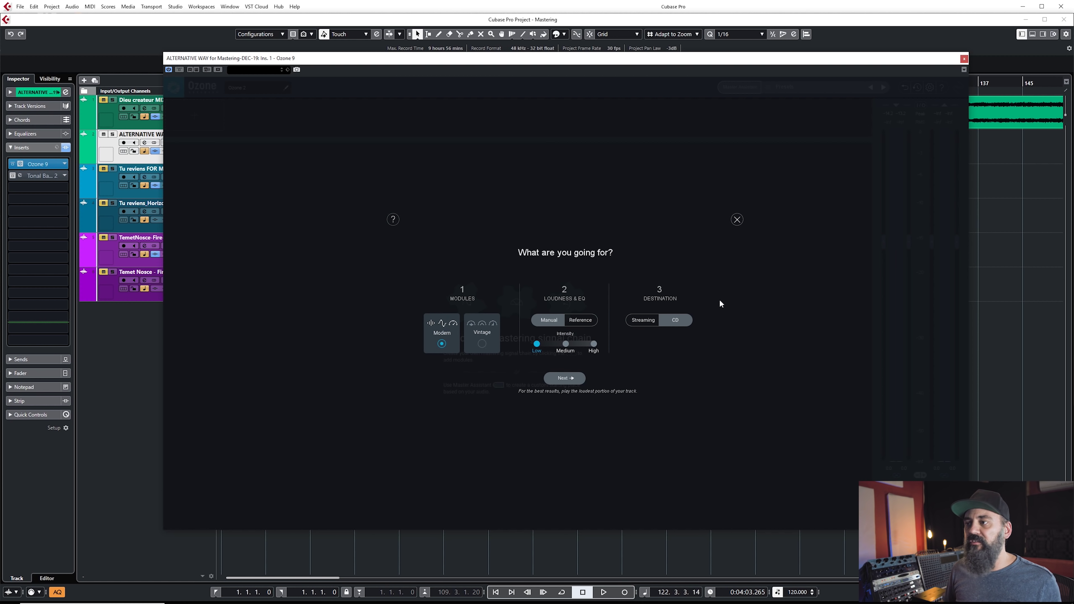
click(642, 319)
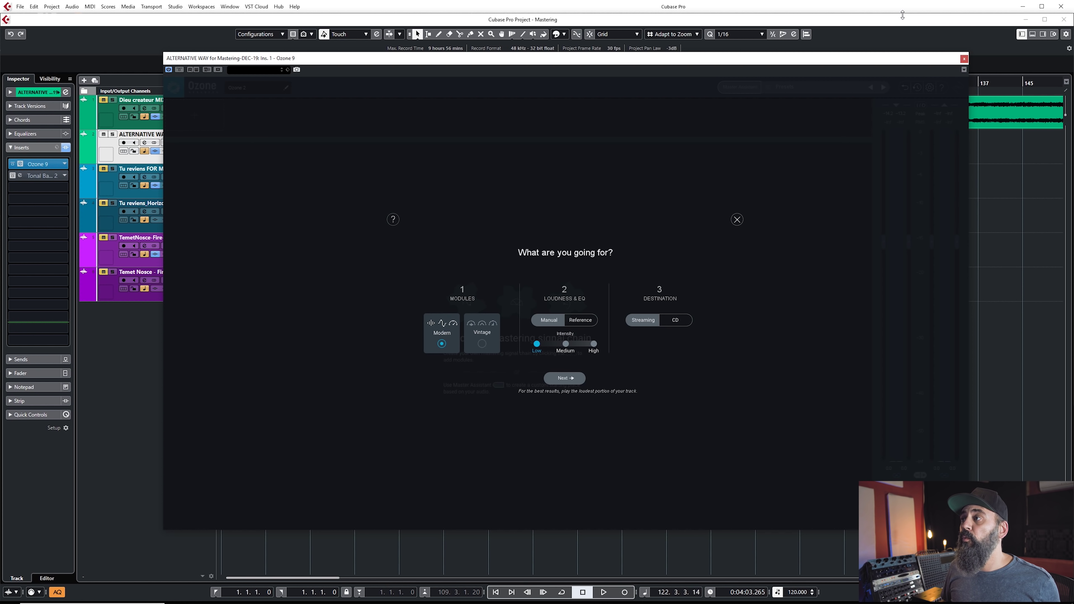
Run Master Assistant on the track's loud section, playing from about bar 84, and accept its suggestion
click(963, 58)
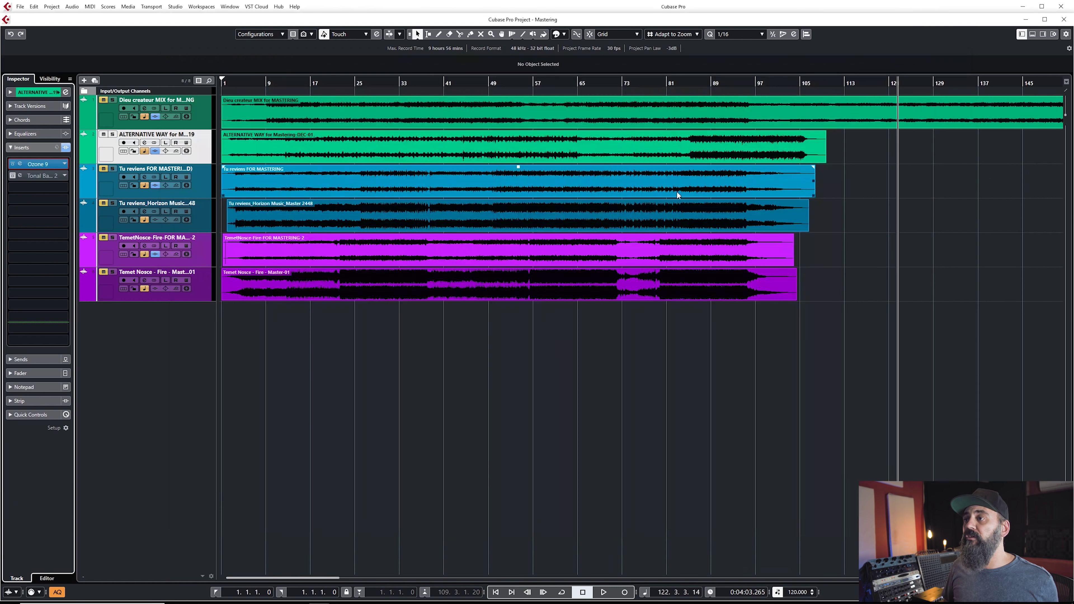
click(686, 84)
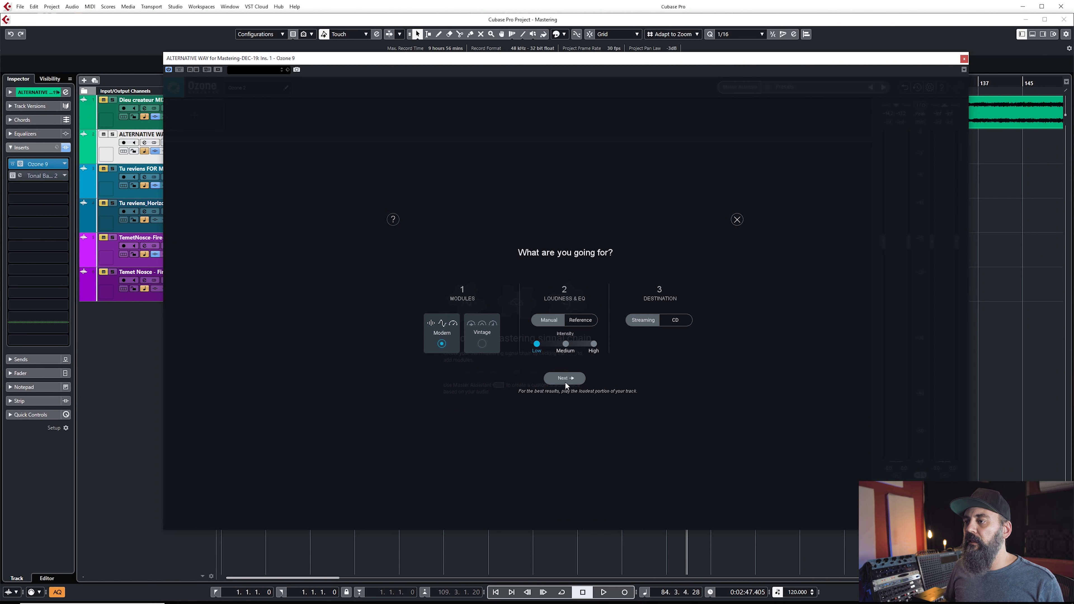
click(564, 378)
key(space)
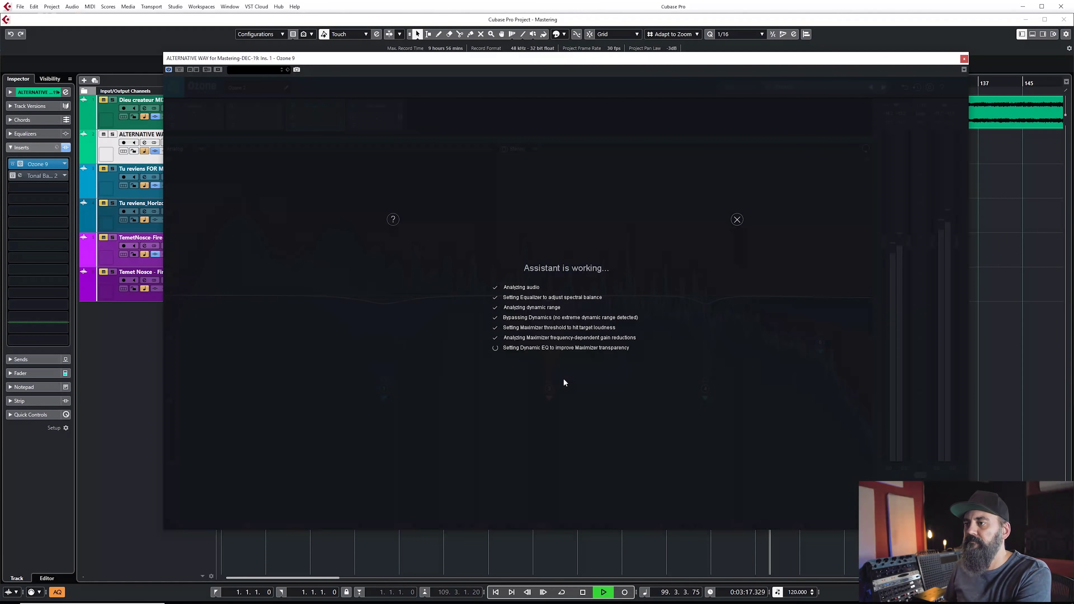
key(space)
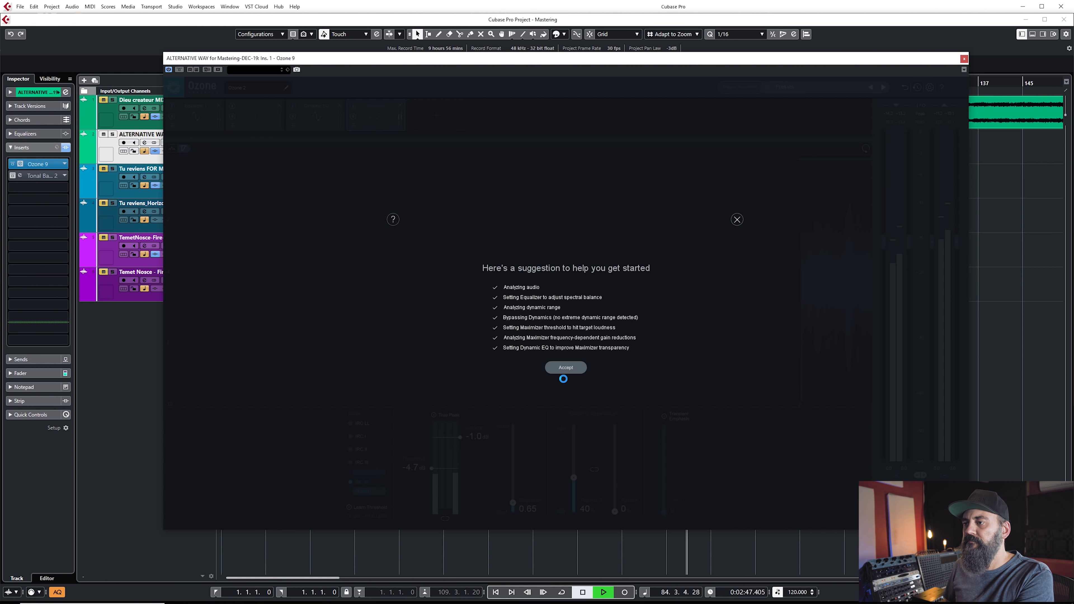
click(573, 368)
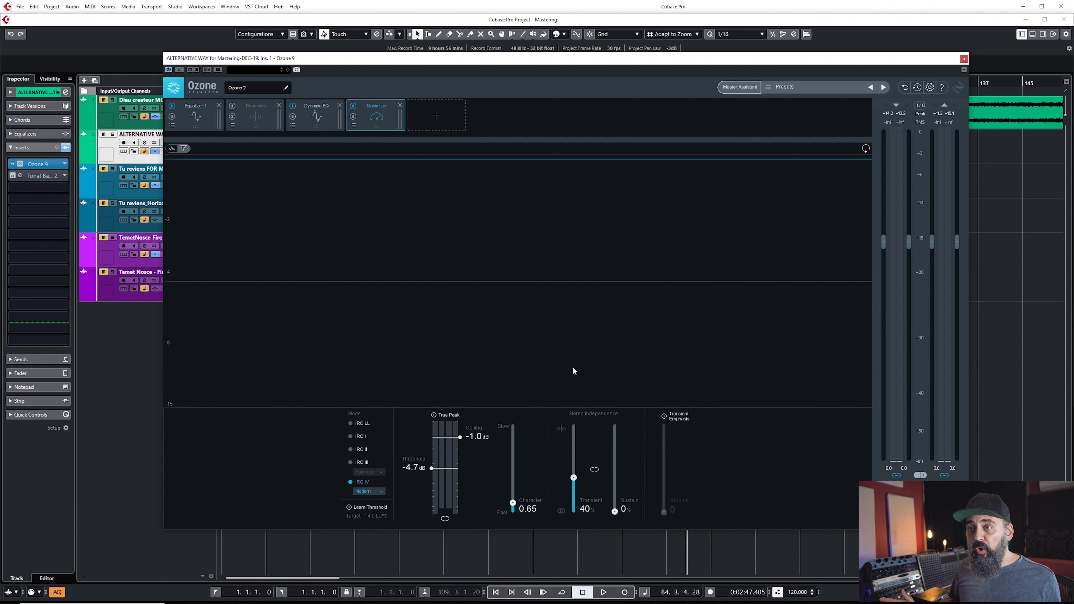
Examine the Equalizer, Dynamic EQ and Maximizer settings that Master Assistant suggested
click(187, 121)
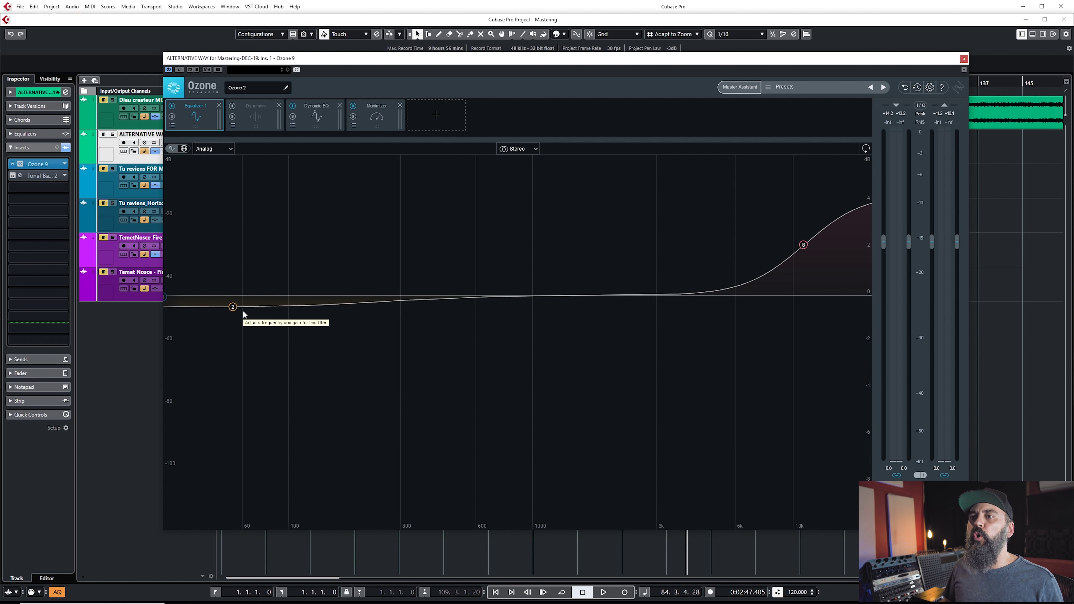
click(319, 122)
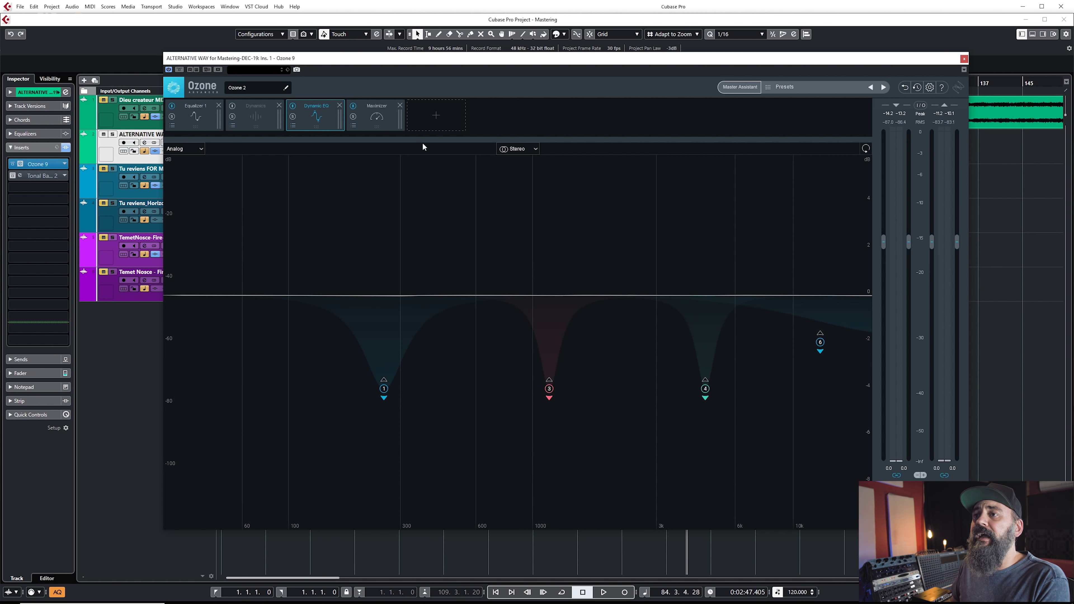
click(373, 115)
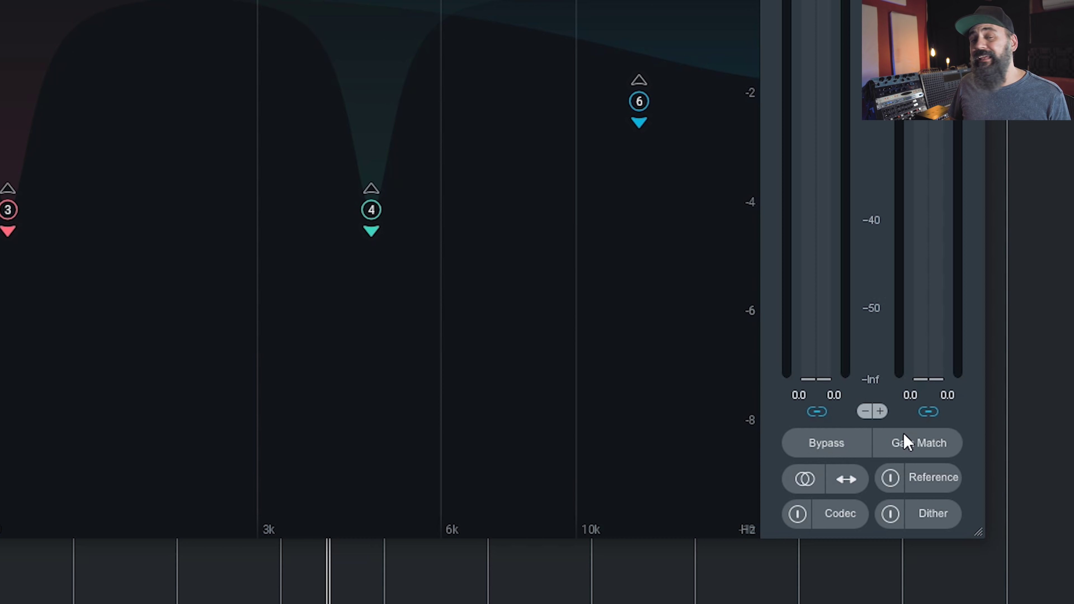
Toggle the bypass of the whole mastering chain and compare the processed and unprocessed sound during playback
click(804, 445)
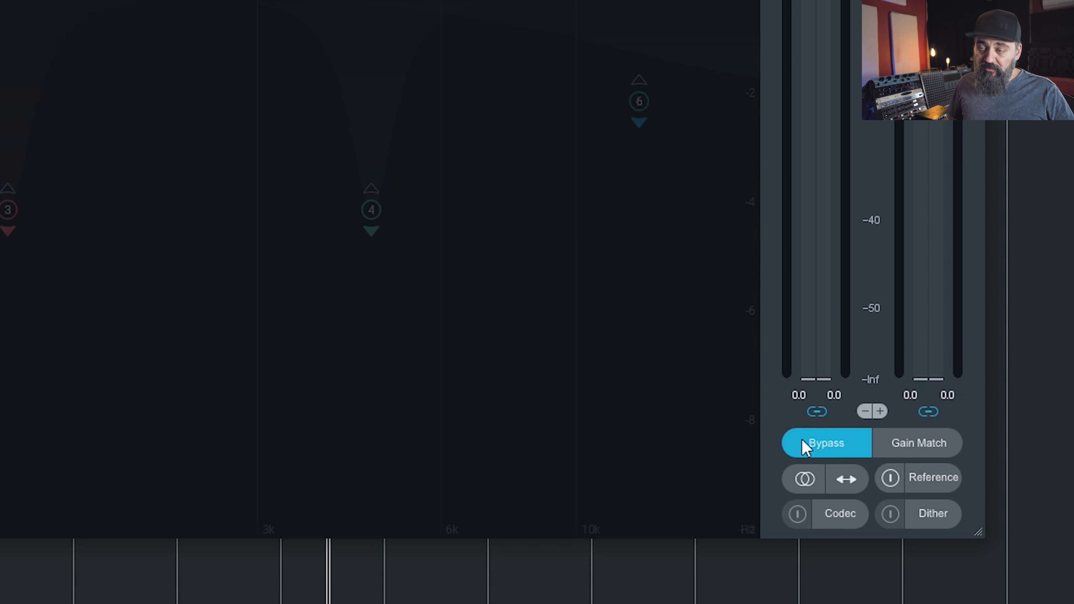
click(804, 448)
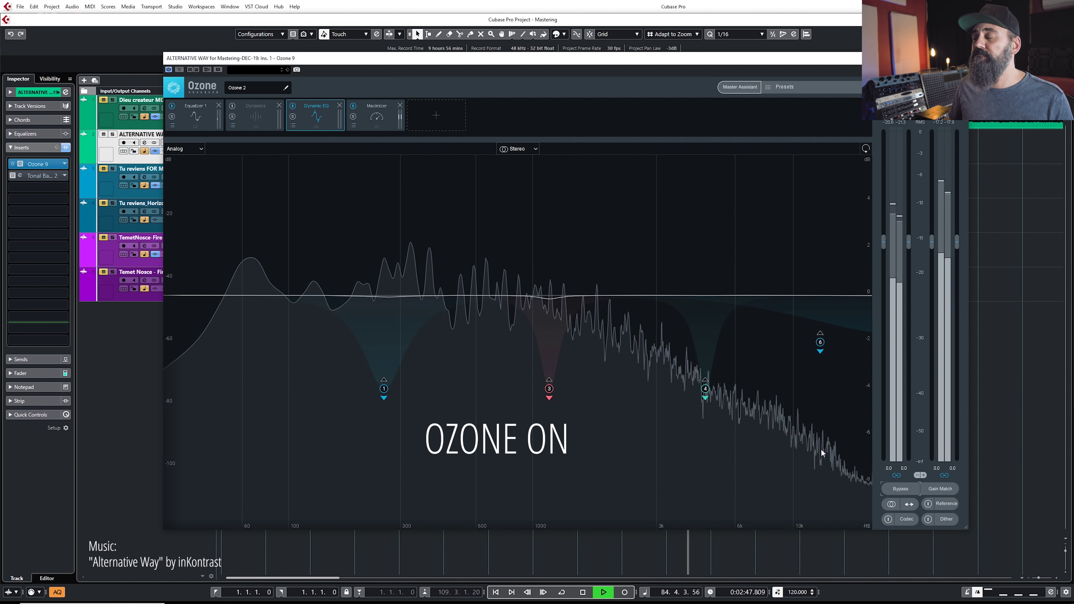
click(906, 488)
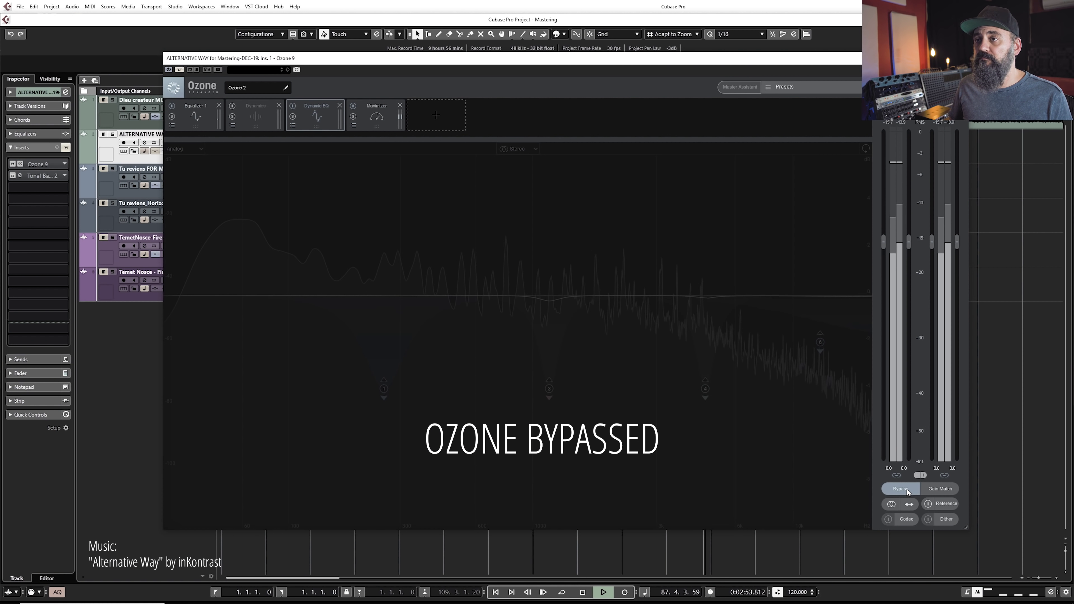
Alternate a few more times between the bypassed and active Ozone chain during playback, ending with the chain active and playback stopped
click(906, 488)
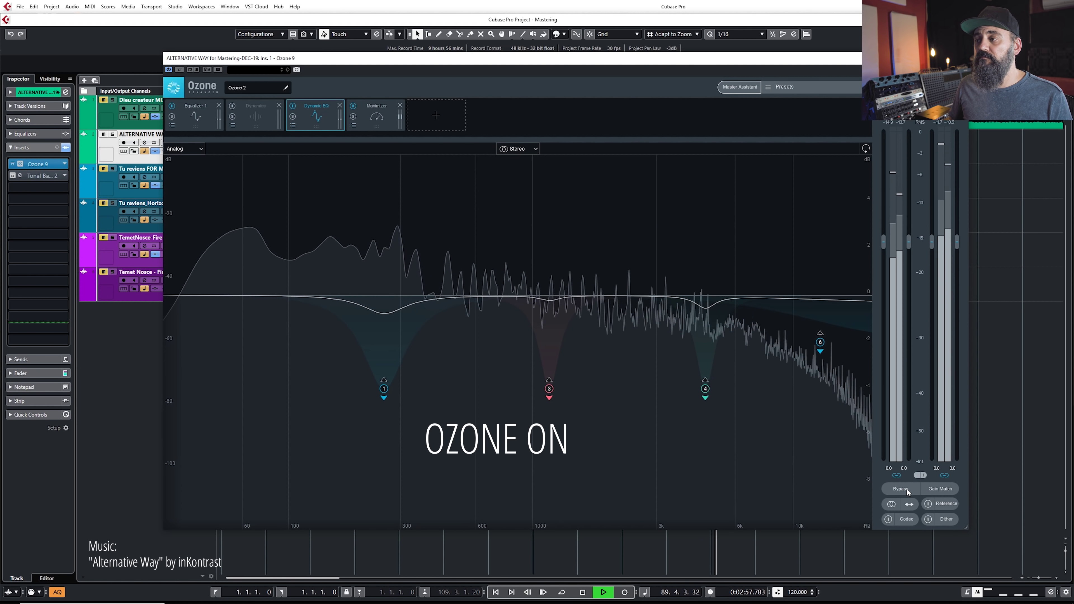
click(906, 487)
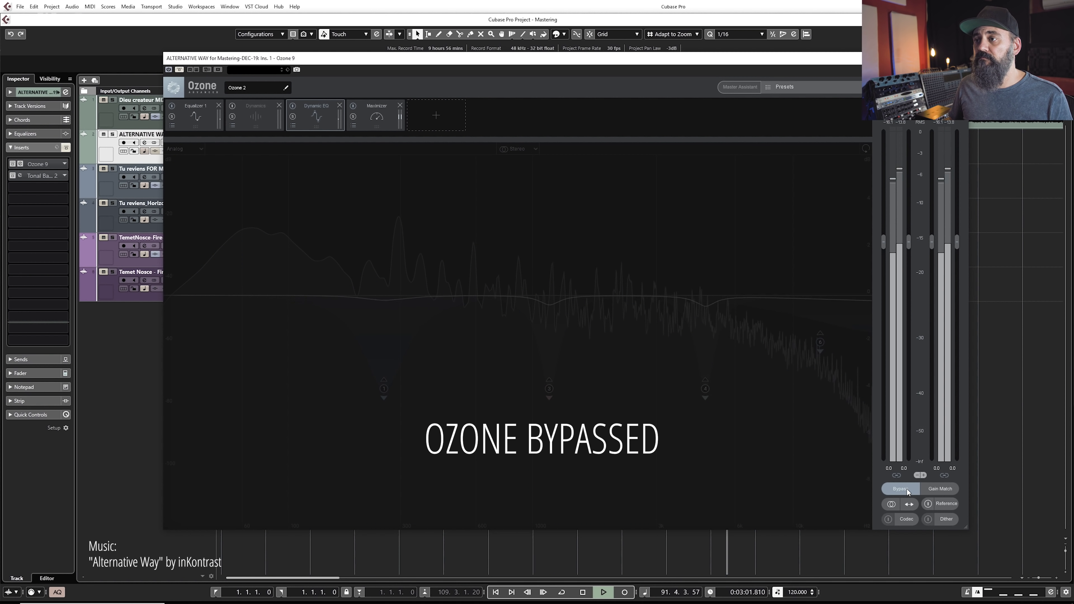
click(906, 487)
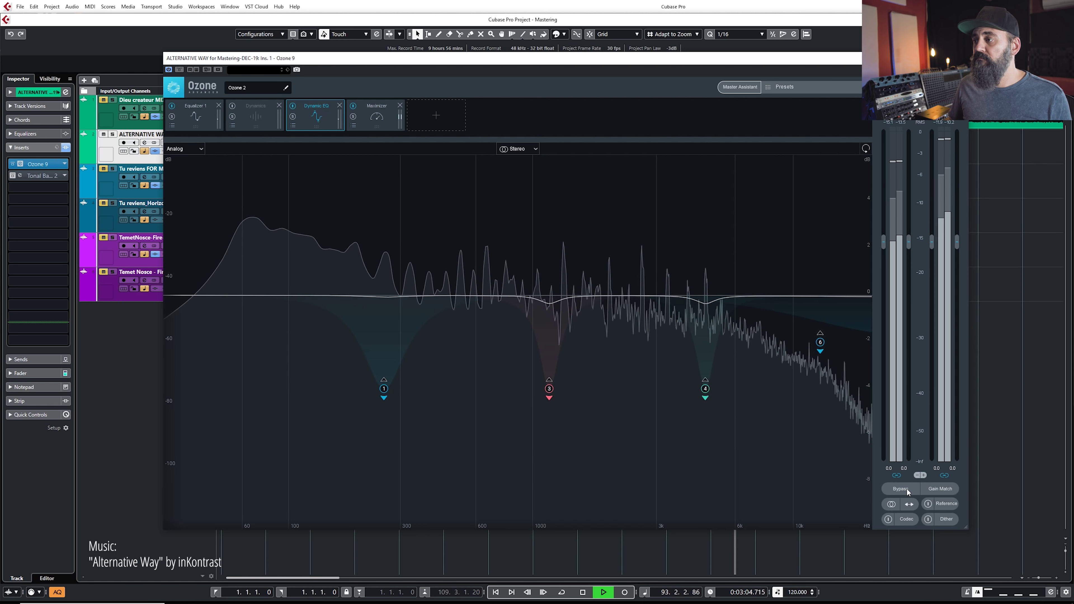
key(space)
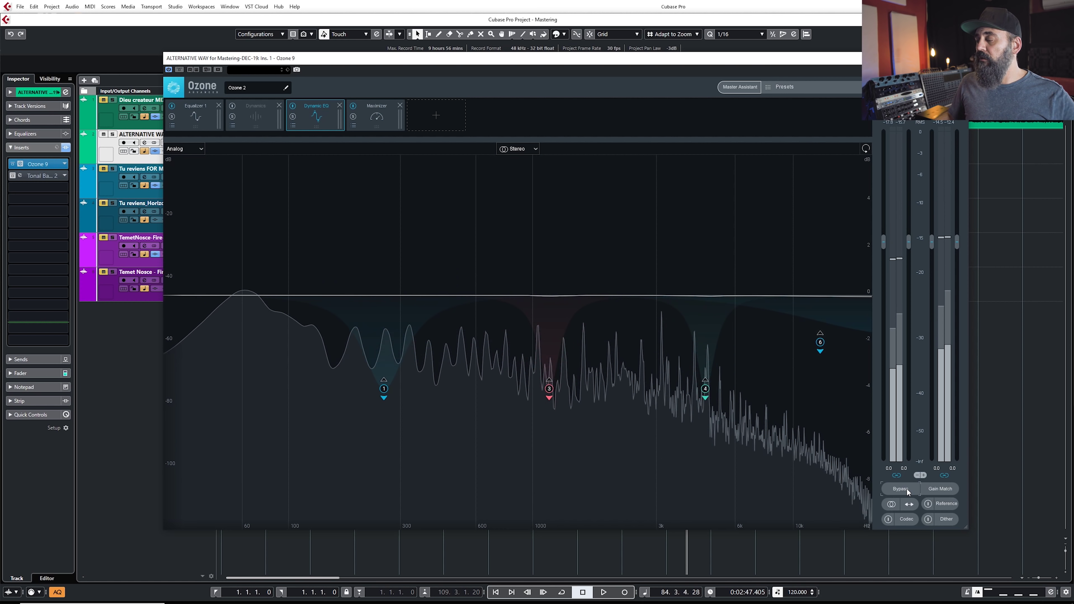
Enable Gain Match and compare the bypassed and processed sound at matched loudness during playback
click(935, 489)
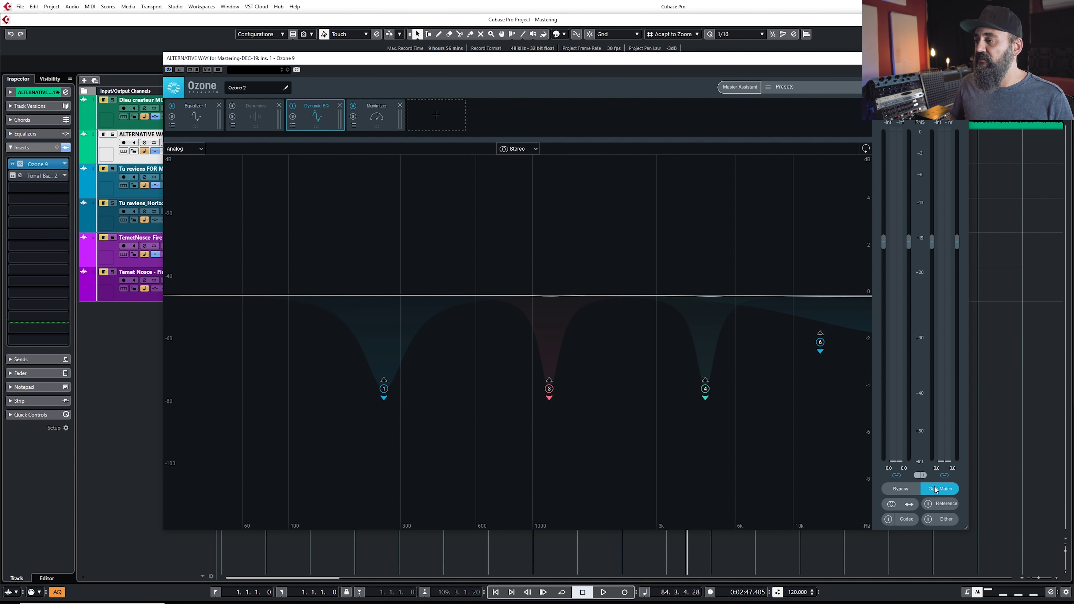
key(space)
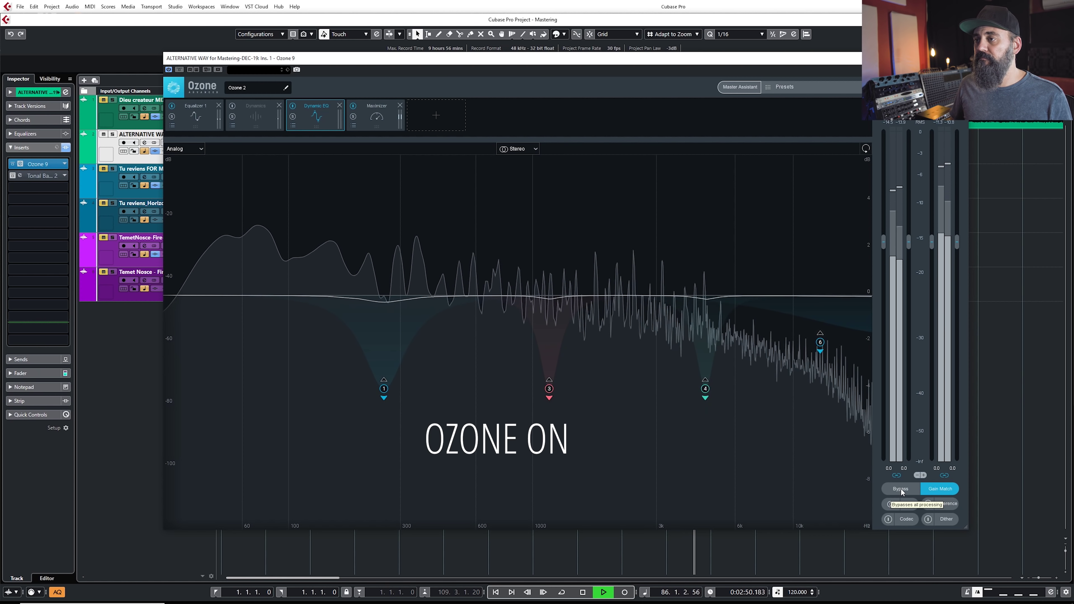
click(900, 489)
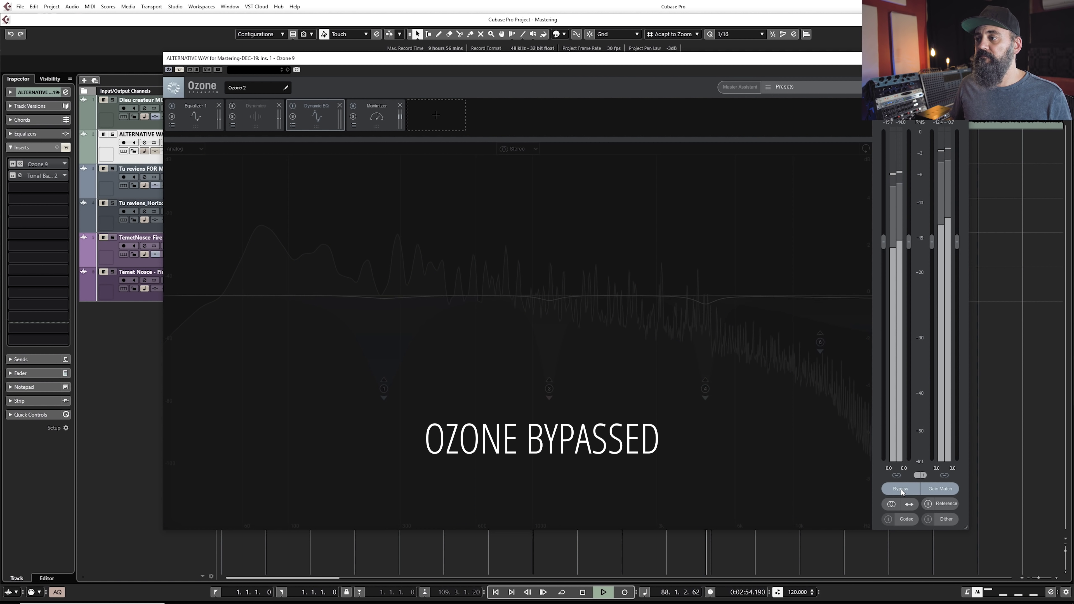
click(900, 489)
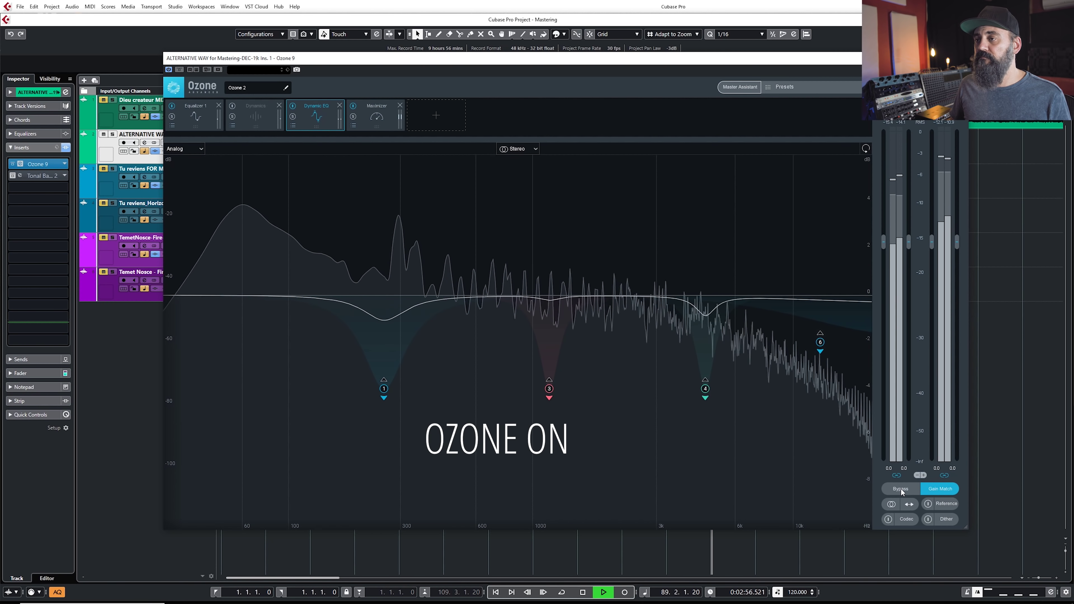
key(space)
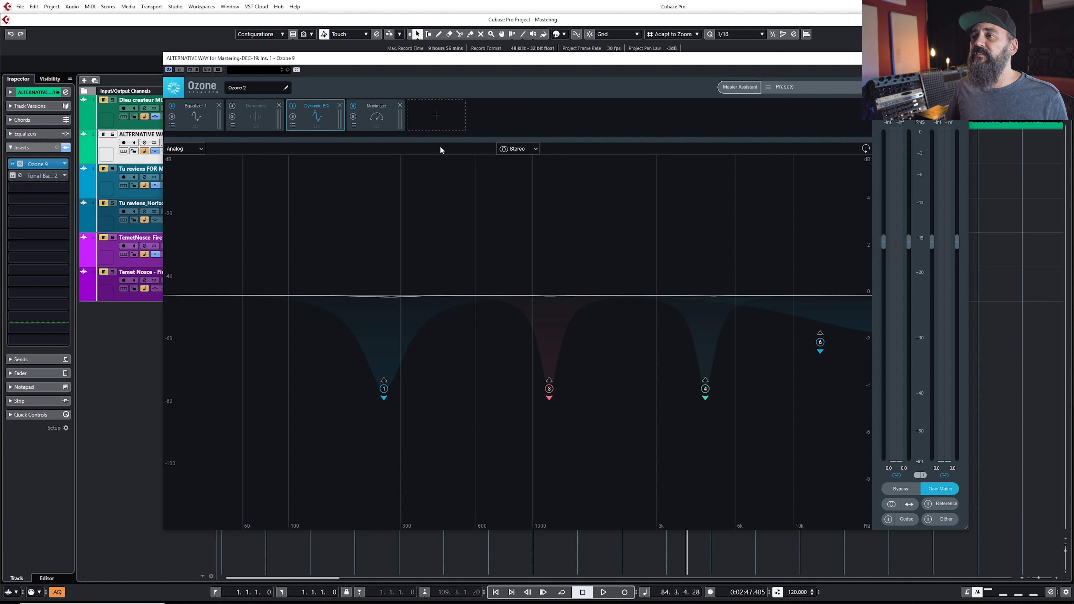
Add an Imager module to the chain and split its spectrum into four bands with three crossovers
click(437, 117)
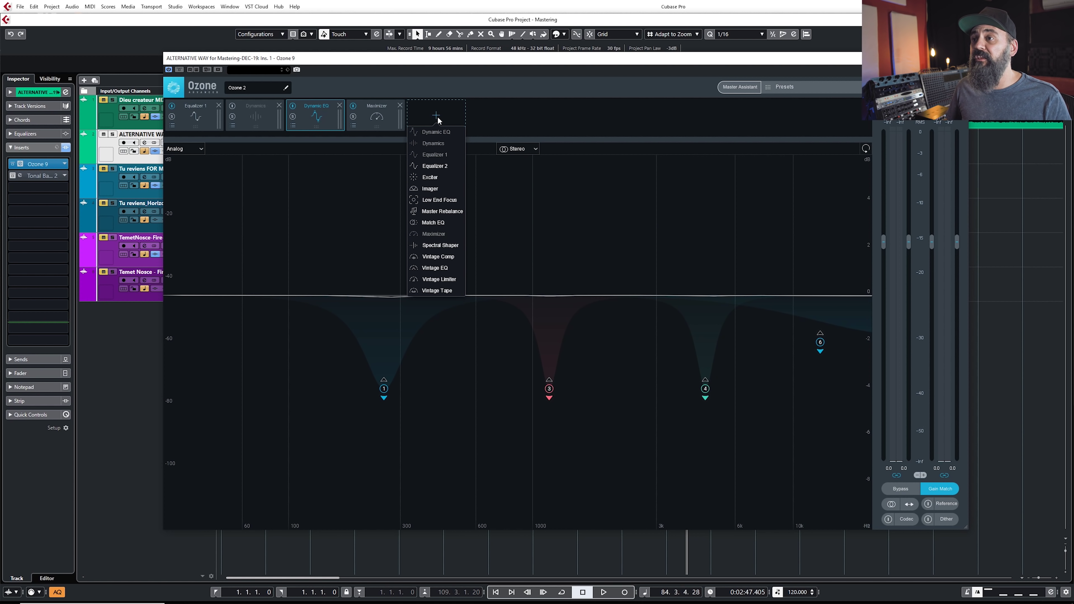
click(428, 188)
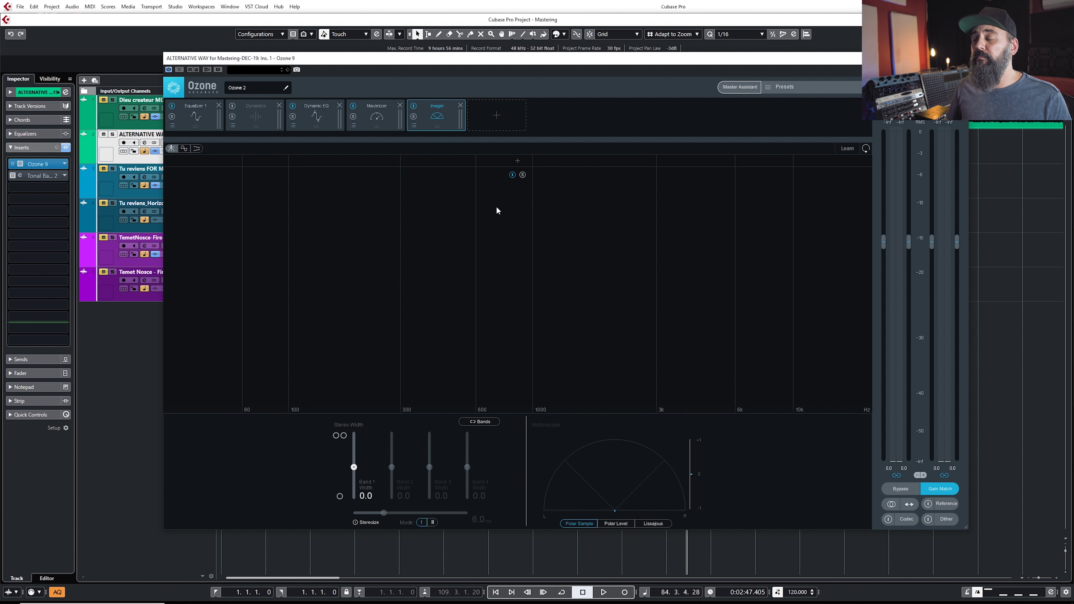
click(328, 161)
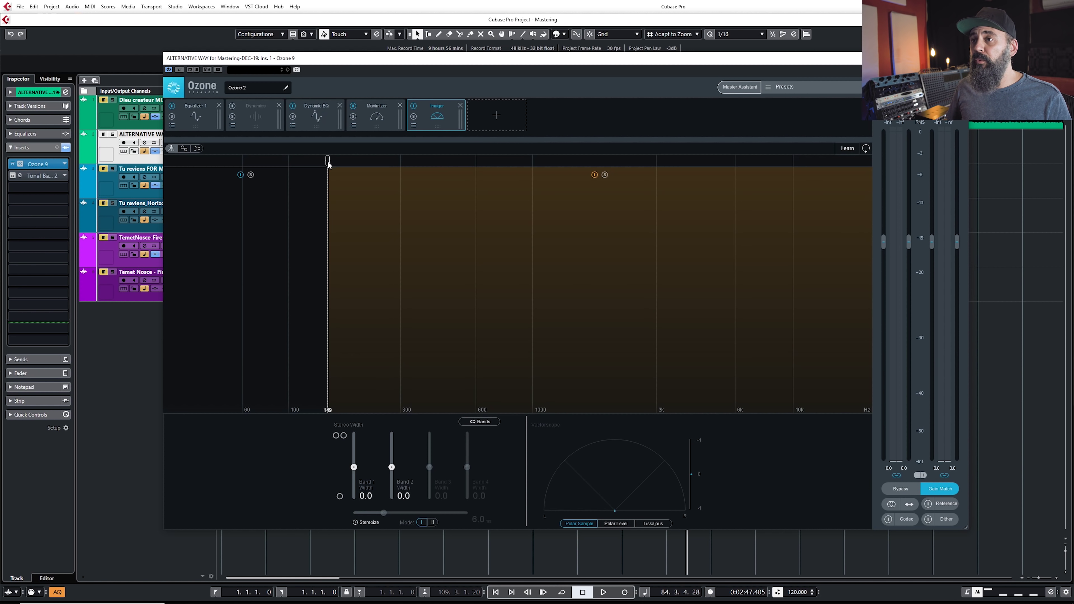
click(524, 161)
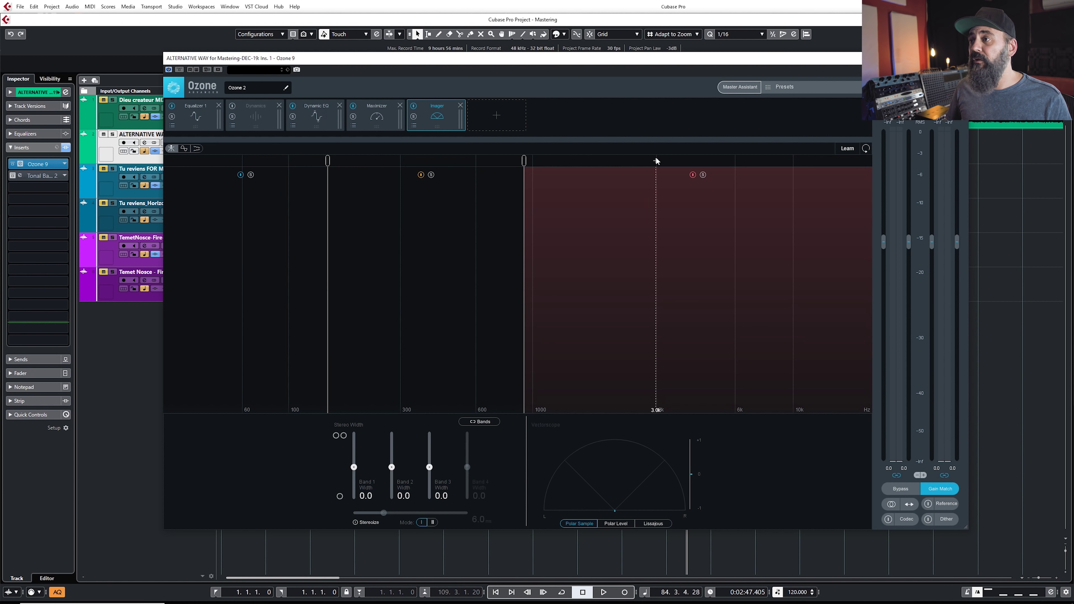
click(684, 164)
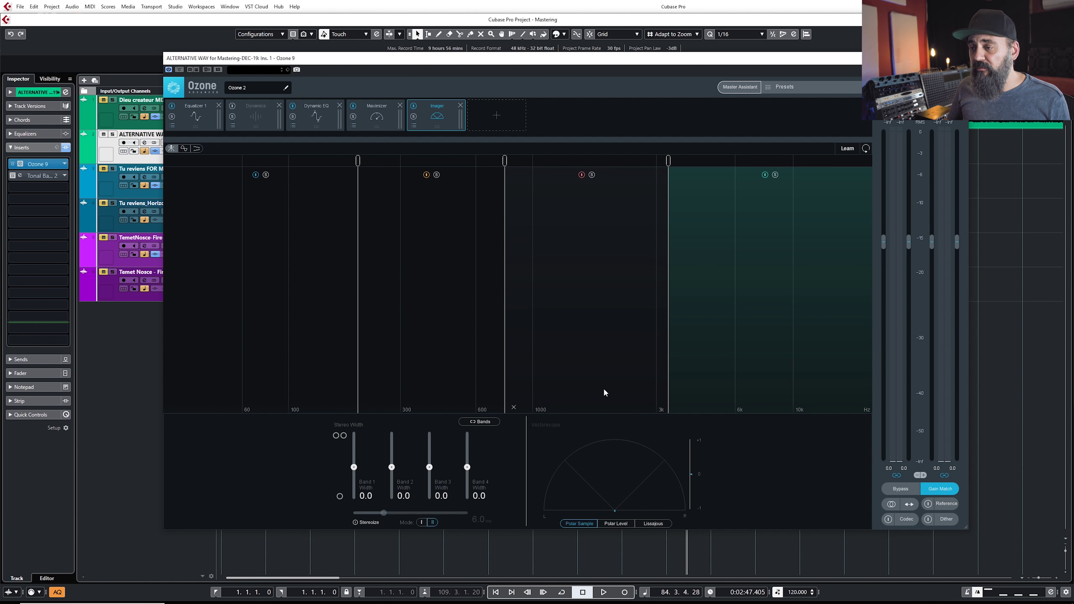
During playback, set the Imager's stereo widths to -12.6 for Band 1, 16.6 for Band 2, 20.4 for Band 3 and 12.8 for Band 4
key(space)
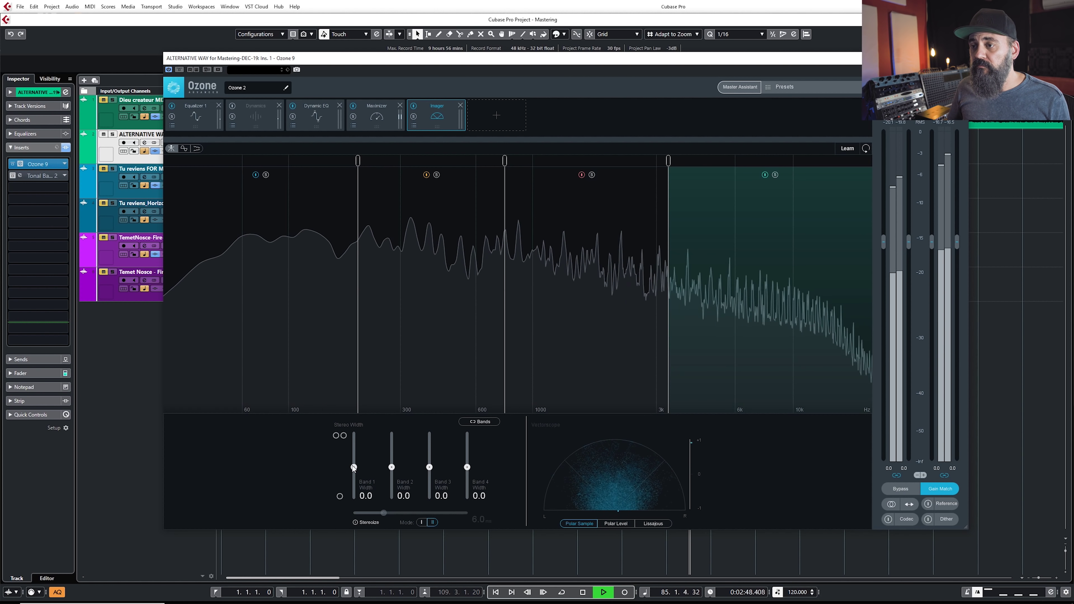
drag(353, 467, 398, 465)
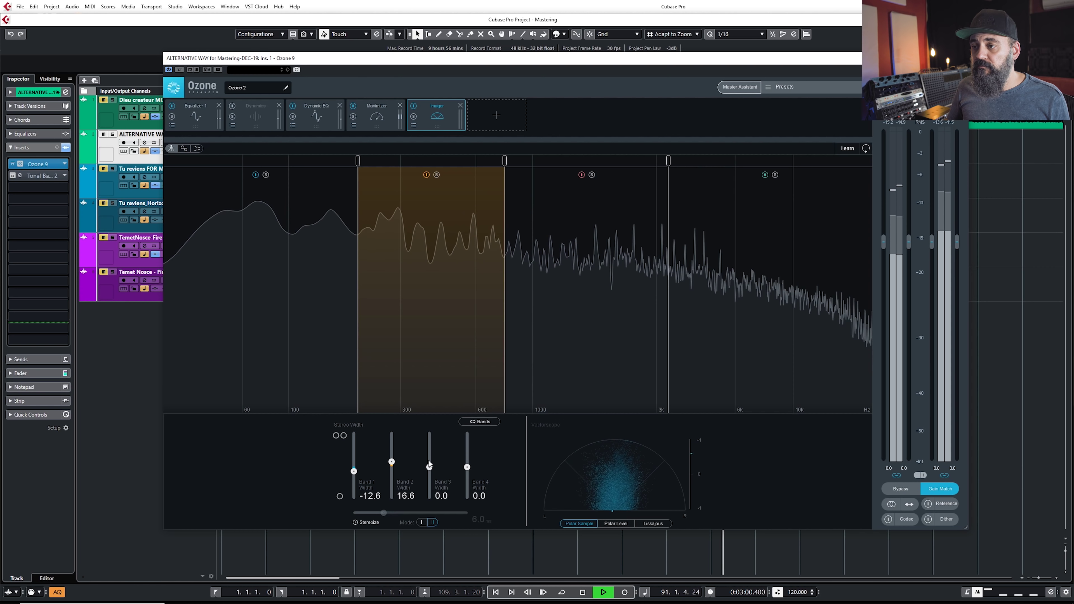
drag(429, 465, 468, 464)
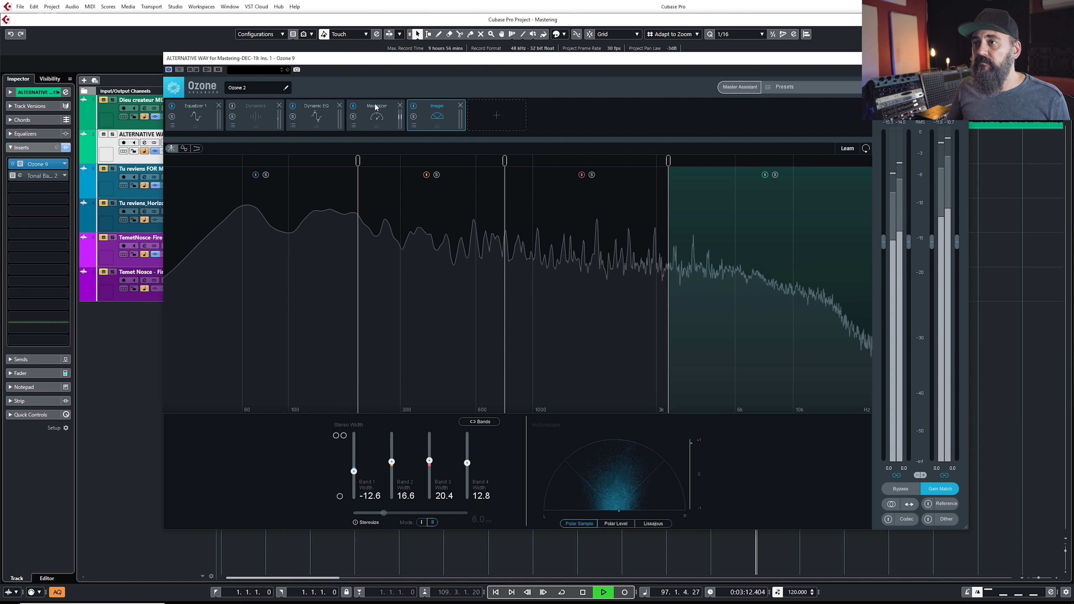
Compare the playing track with the Imager bypassed and active, and stop playback
click(413, 106)
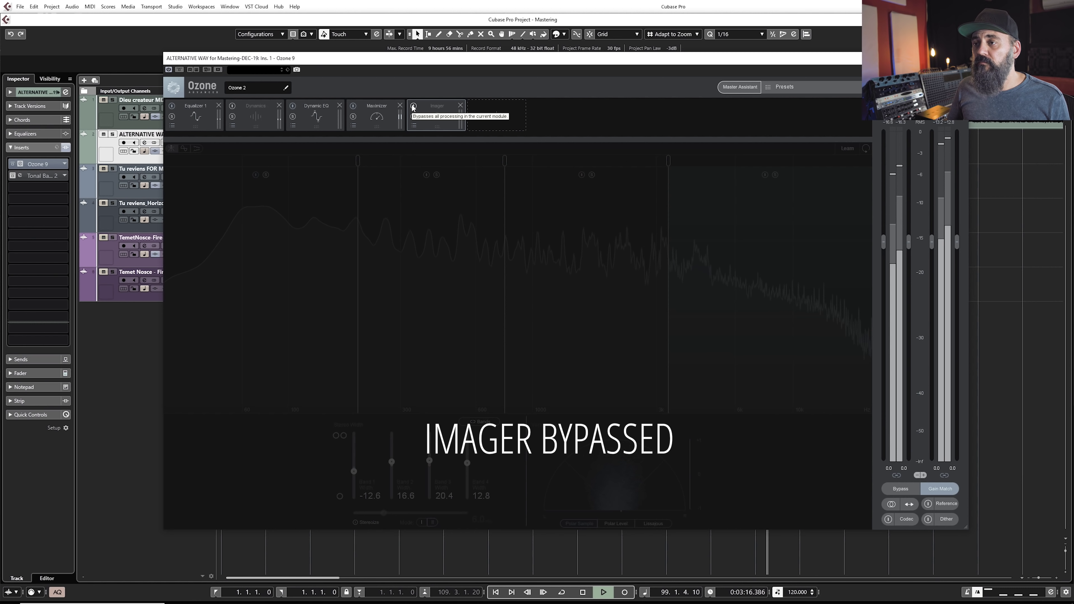
click(413, 106)
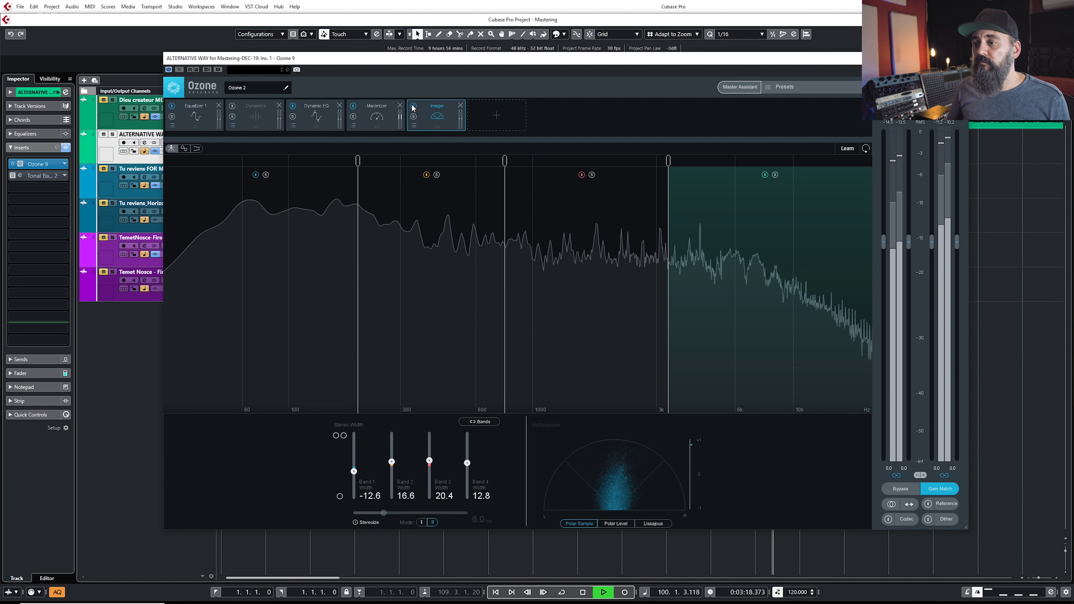
key(space)
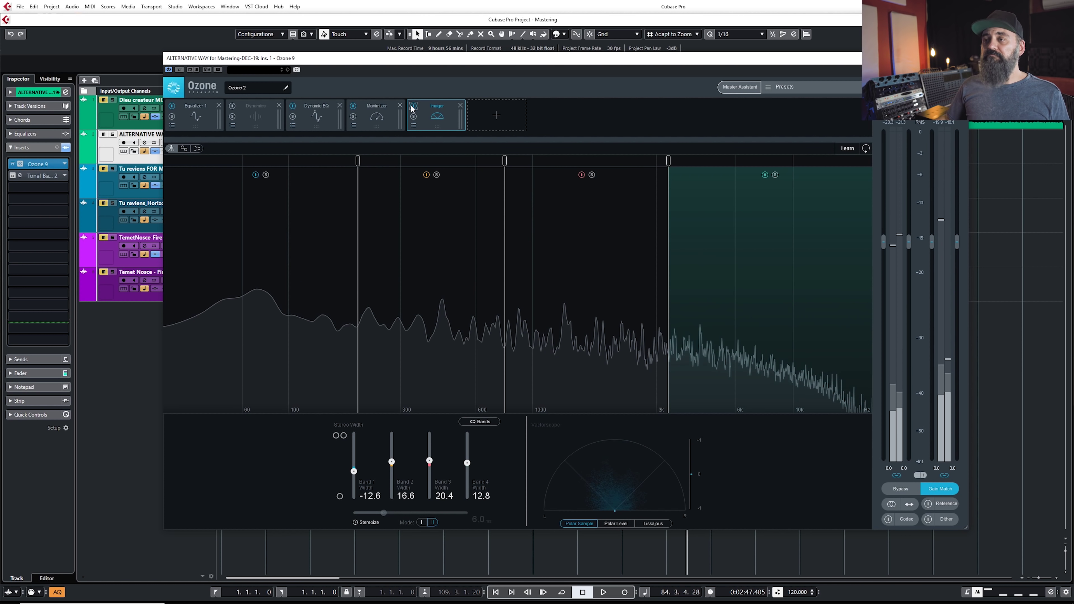
Move the Imager ahead of the Maximizer in the chain and narrow its Band 1 width to -17.6 during playback
drag(423, 113, 377, 125)
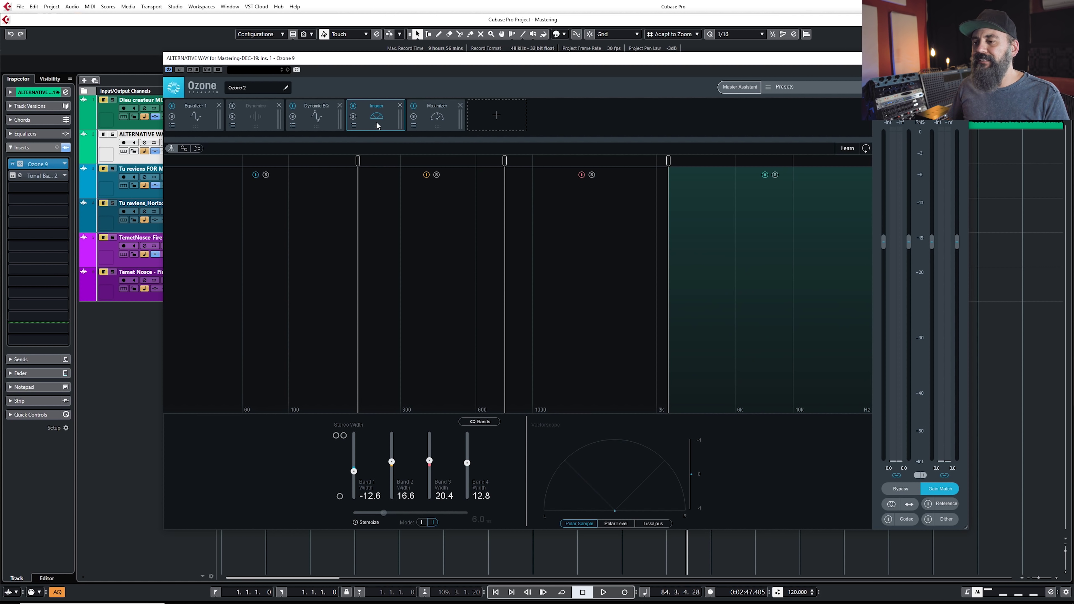
key(space)
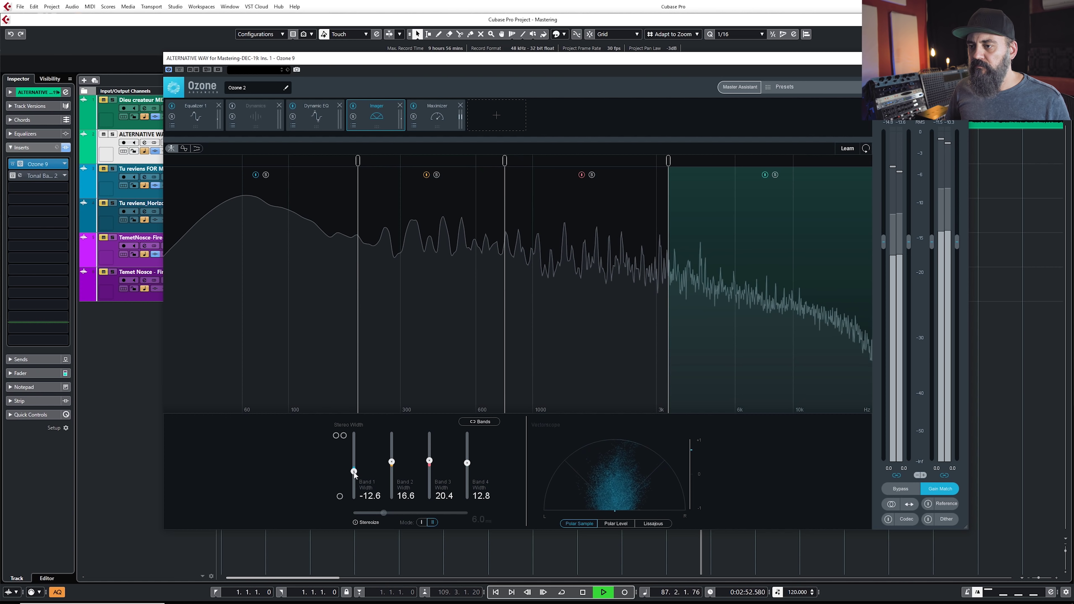
drag(353, 471, 354, 473)
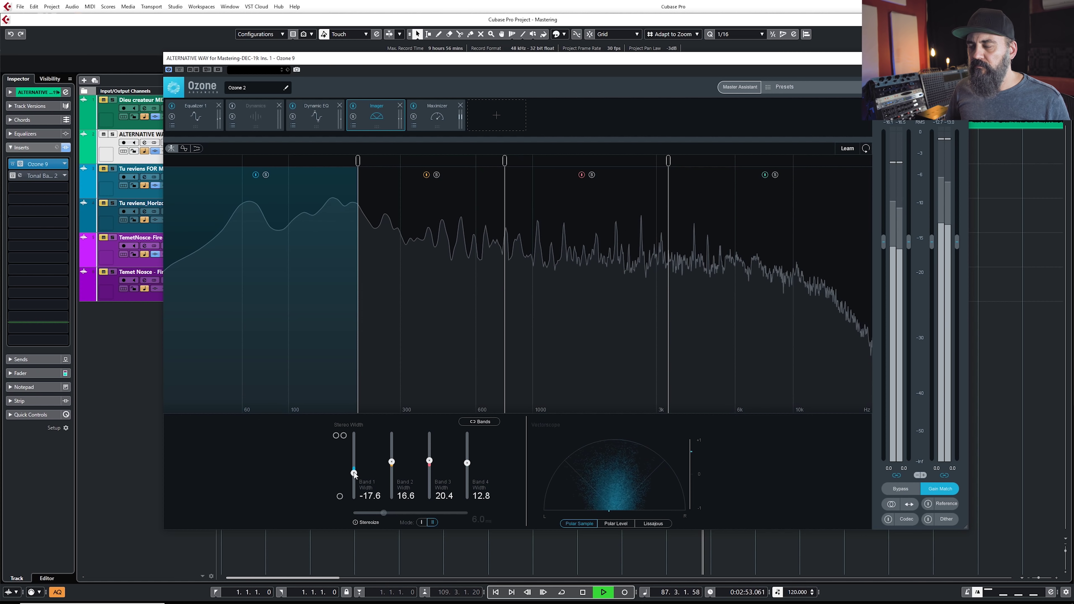
Widen the Imager's Band 2 to 21.6, comparing the sound with the module bypassed before and after the change
click(353, 107)
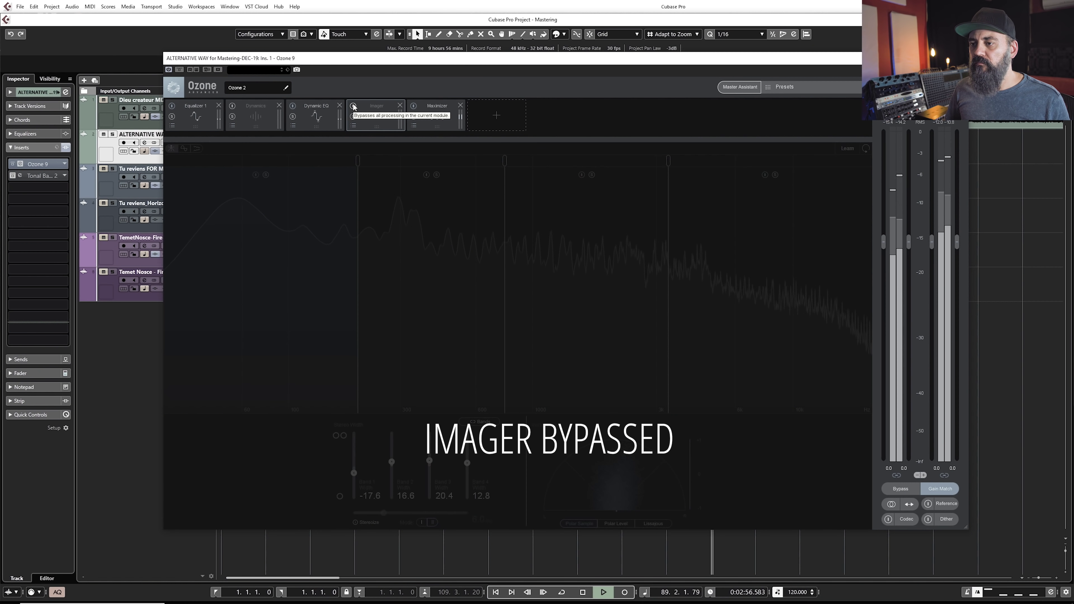
click(353, 106)
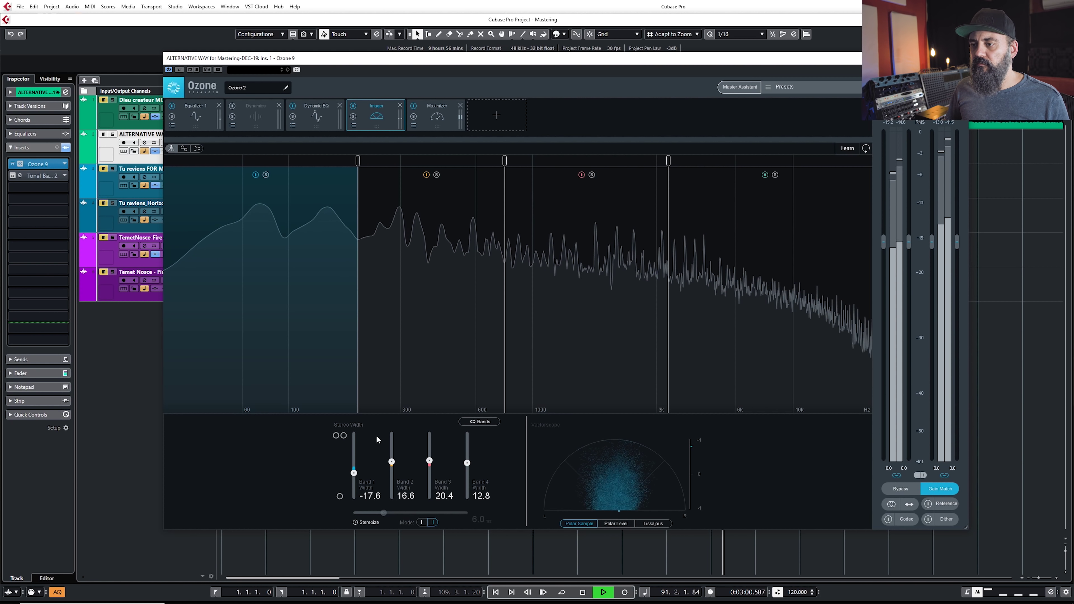
drag(390, 464, 390, 462)
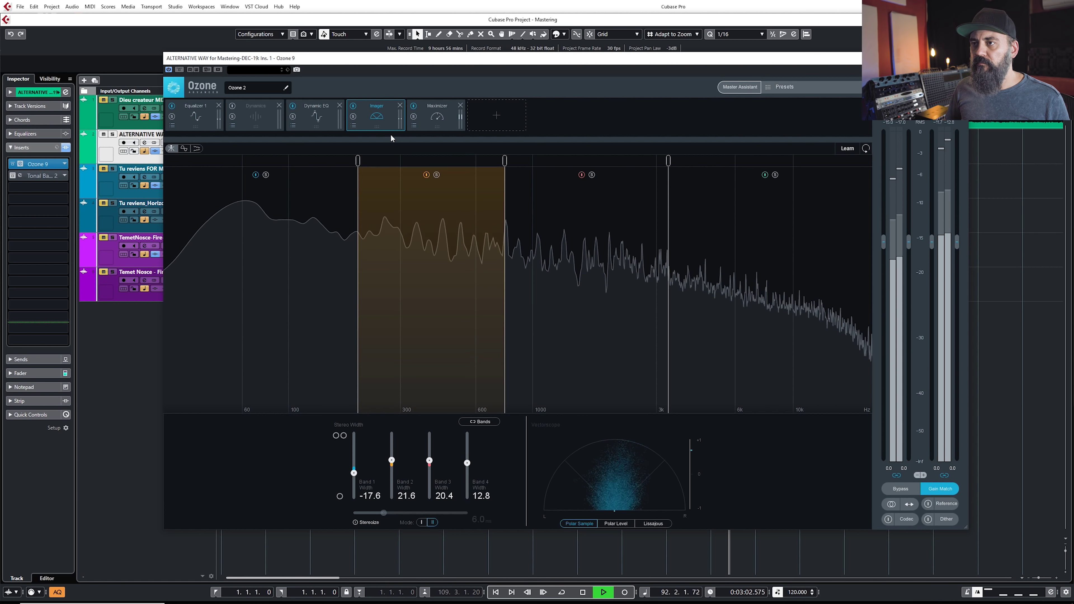
click(352, 106)
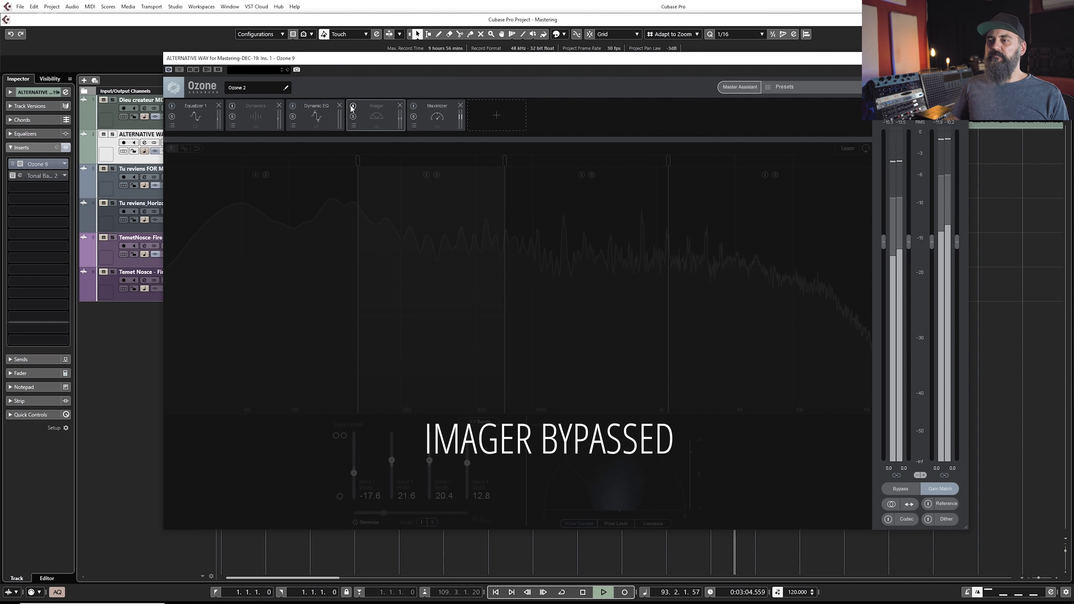
click(353, 107)
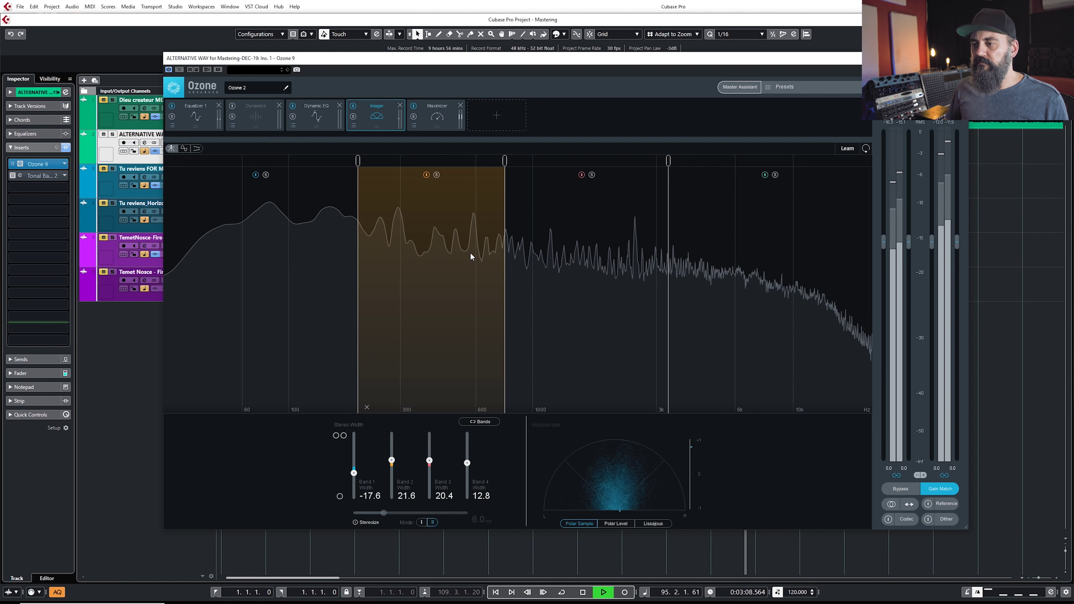
key(space)
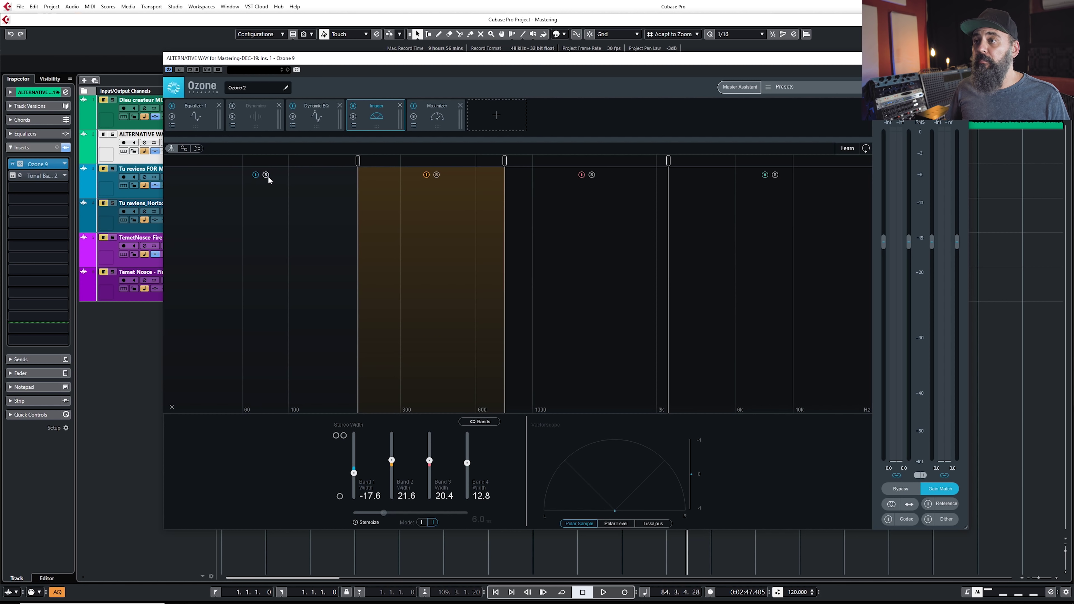
Solo the Imager's second band and release the solo
click(437, 177)
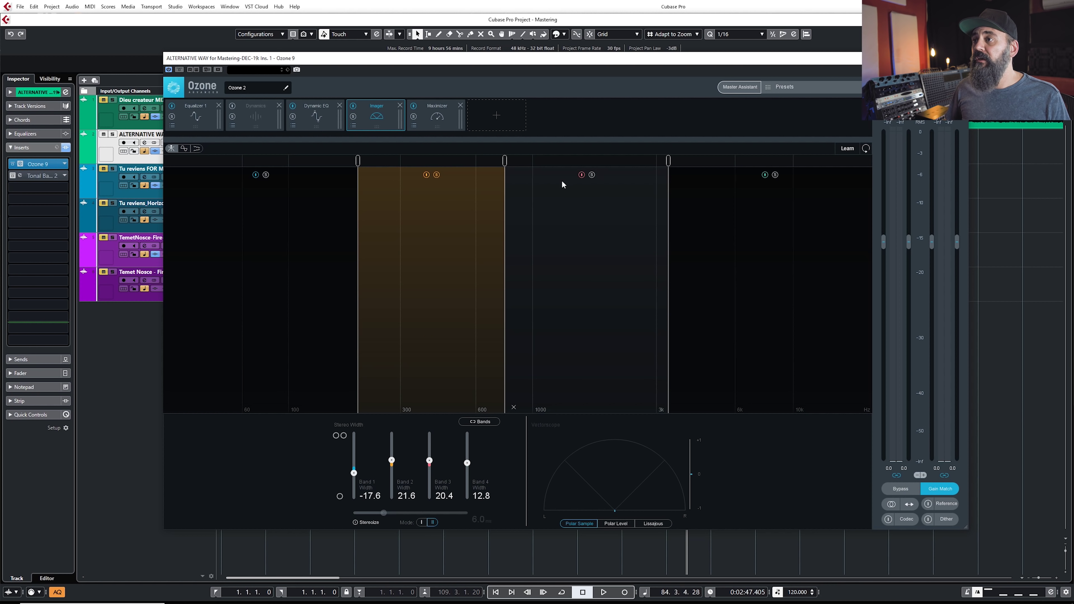
click(438, 177)
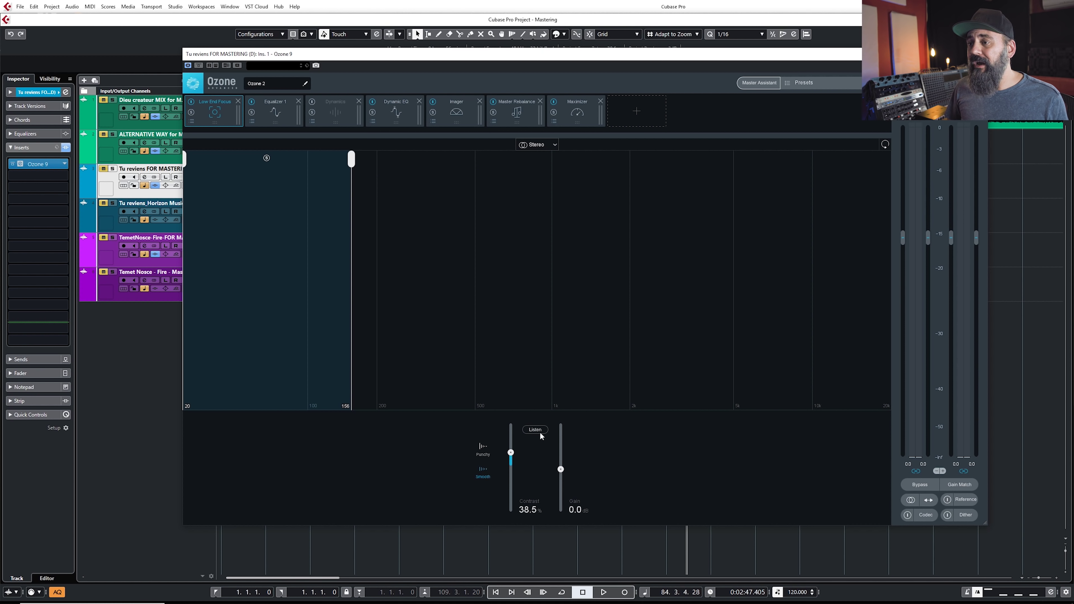
In Low End Focus on the "Tu reviens FOR MASTERING" track, try a Contrast of 75% in Punchy mode and reset it
drag(511, 453, 510, 478)
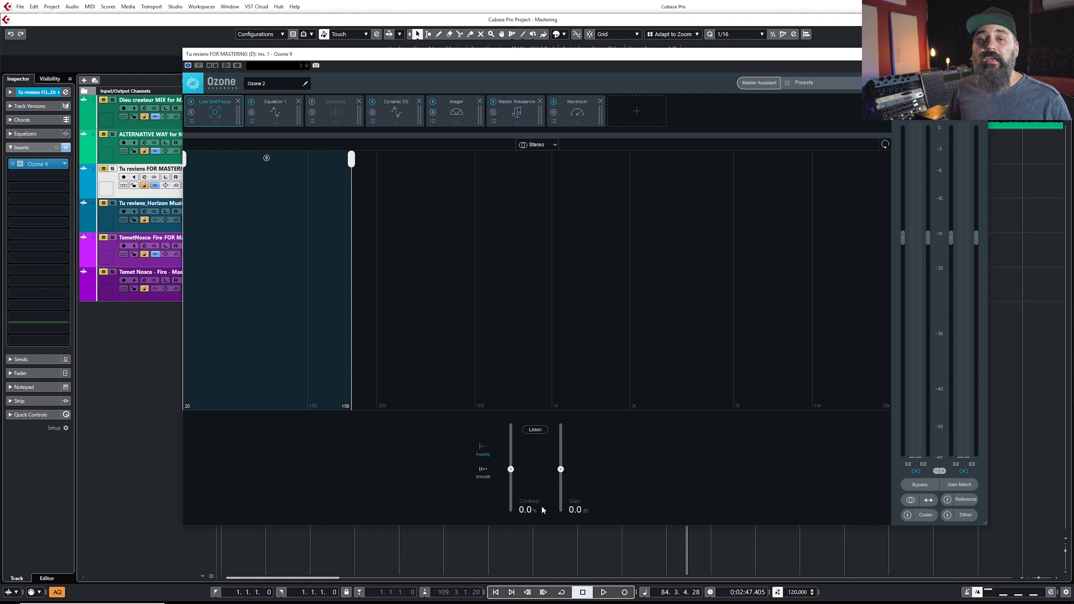
drag(511, 469, 516, 443)
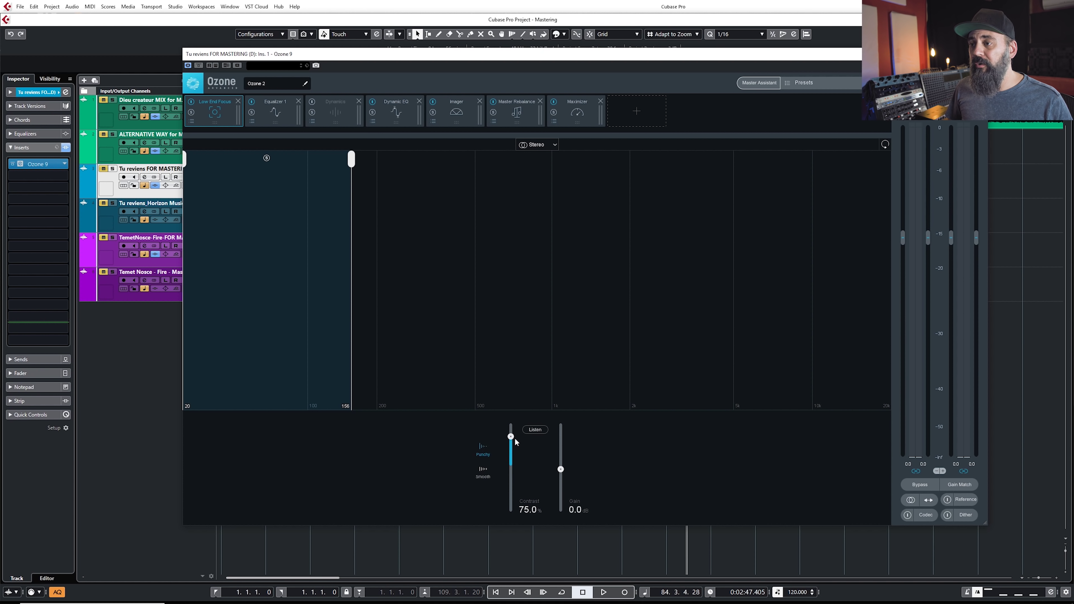
double_click(511, 468)
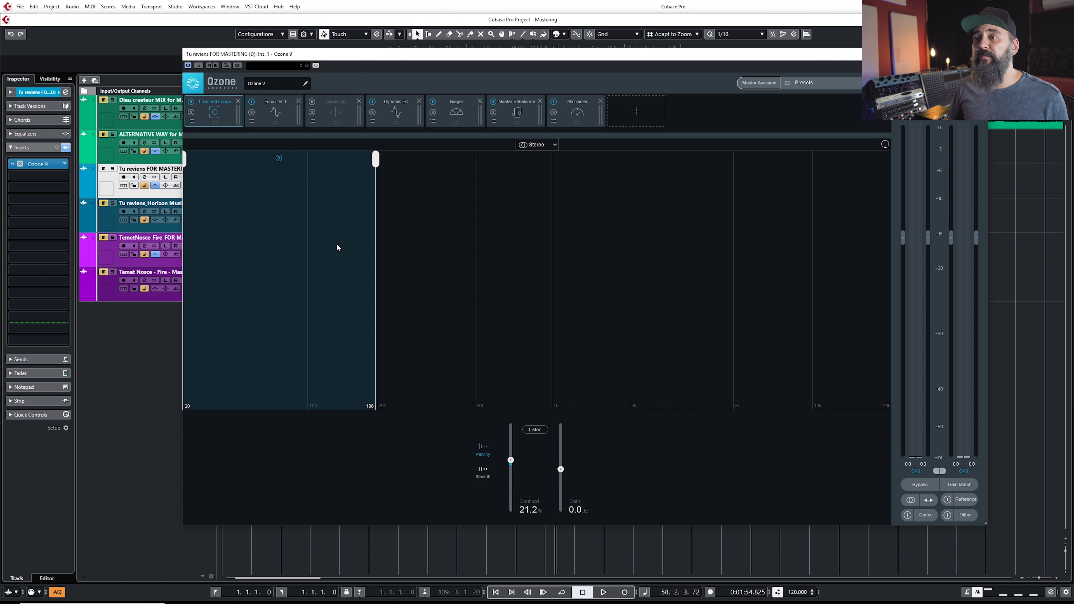
While the track plays, extend the Low End Focus range up to 258 Hz and raise its Contrast to 23.1%
key(space)
drag(379, 158, 404, 169)
mouse_move(510, 460)
mouse_down()
mouse_move(511, 439)
mouse_move(510, 458)
mouse_up()
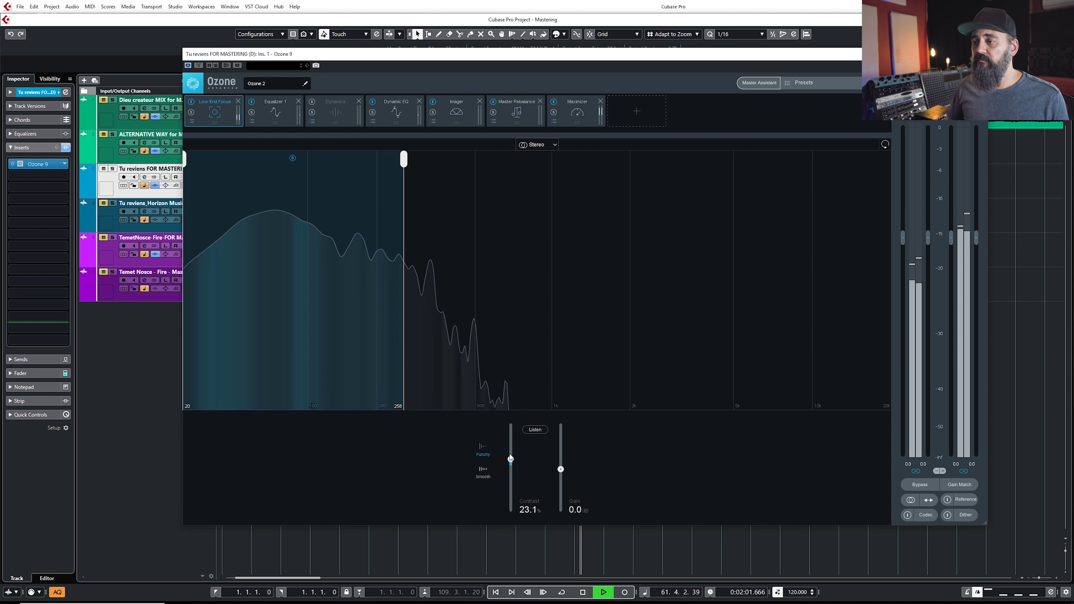
Restart the track and try a Low End Focus Contrast of 59.6% with the Gain raised to 1.7 dB
key(space)
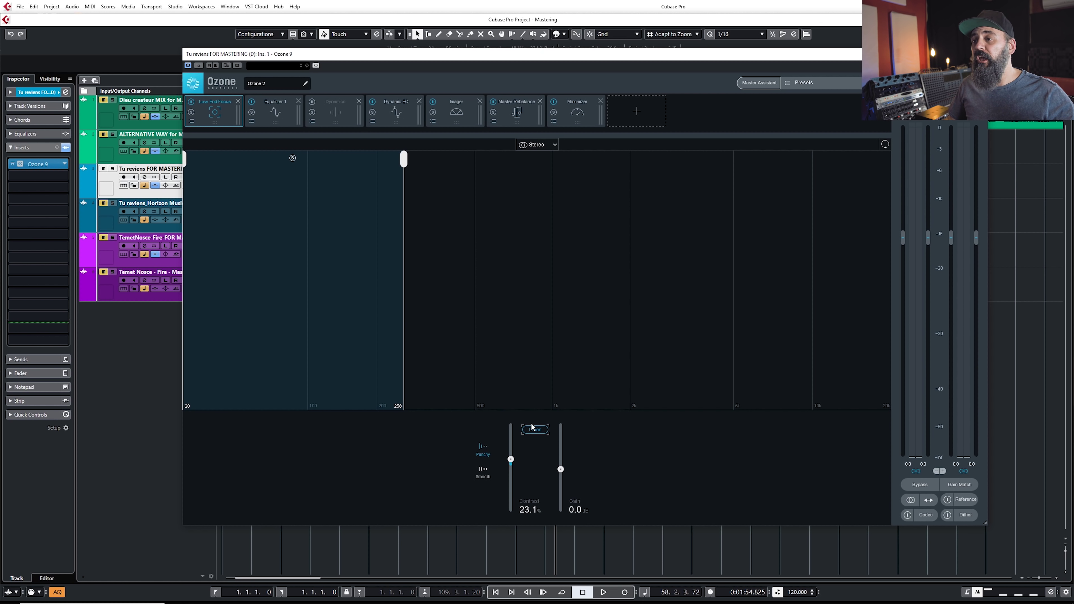
key(space)
mouse_move(511, 460)
mouse_down()
mouse_move(511, 436)
mouse_move(512, 453)
mouse_up()
key(space)
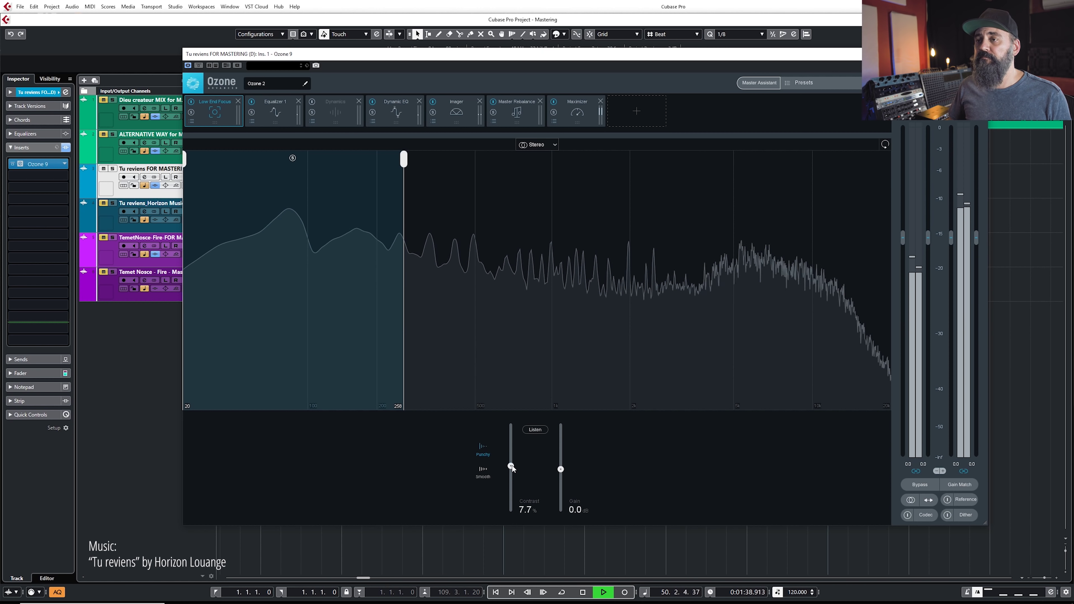
mouse_move(512, 467)
mouse_down()
mouse_move(512, 447)
mouse_move(561, 457)
mouse_up()
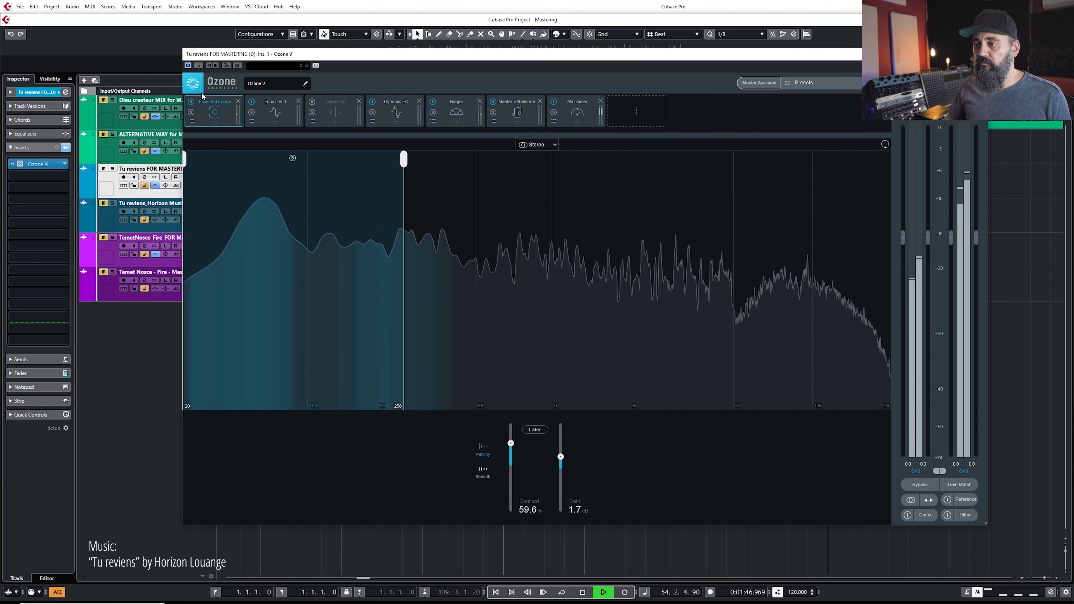
During playback, bypass and re-enable Low End Focus twice to compare the low end with and without it
click(191, 102)
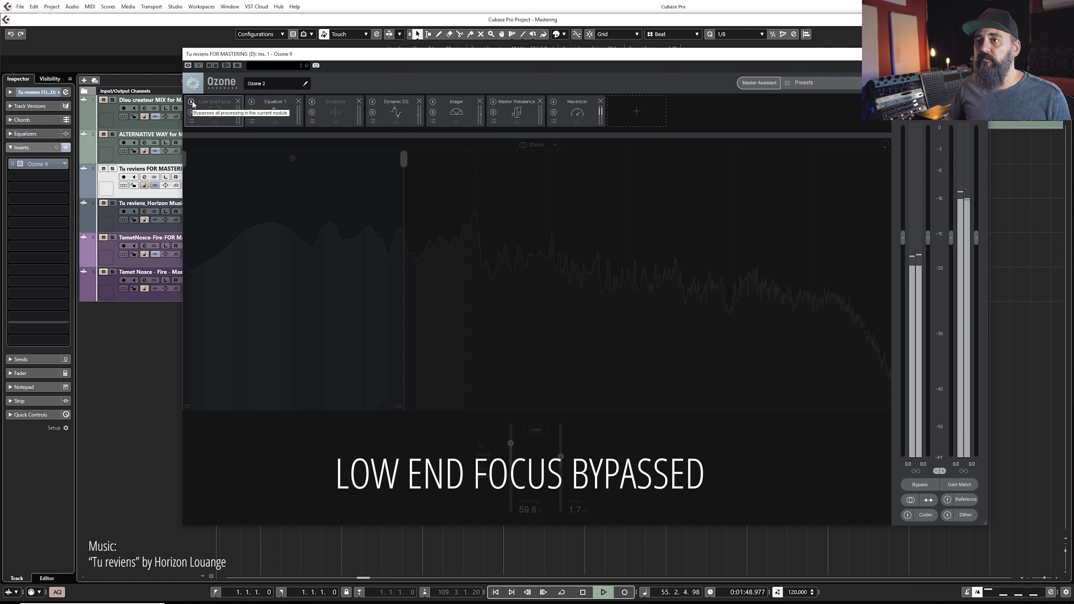
click(191, 102)
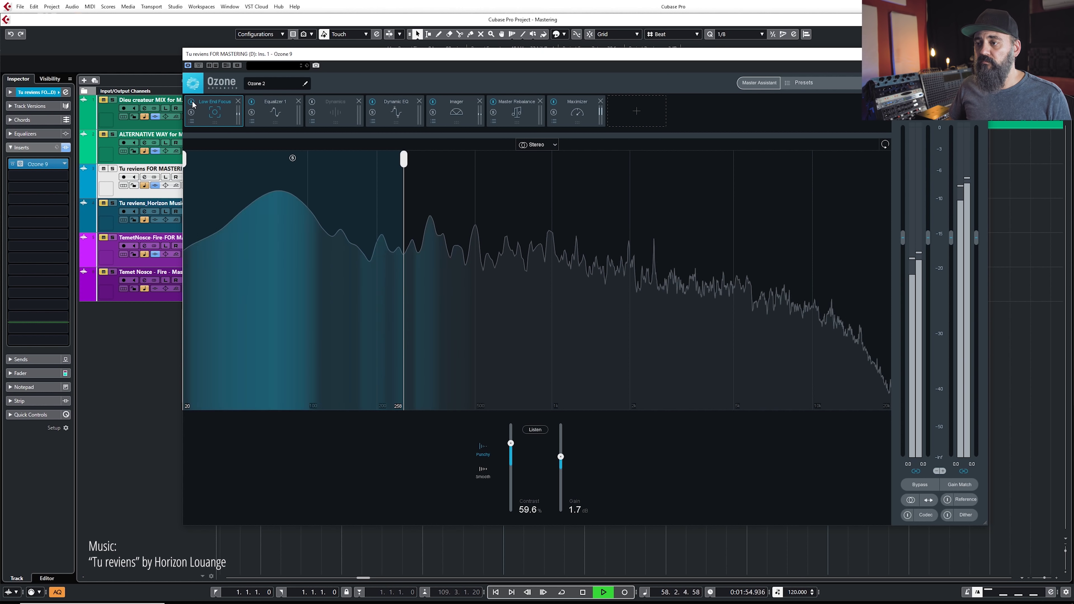
click(191, 102)
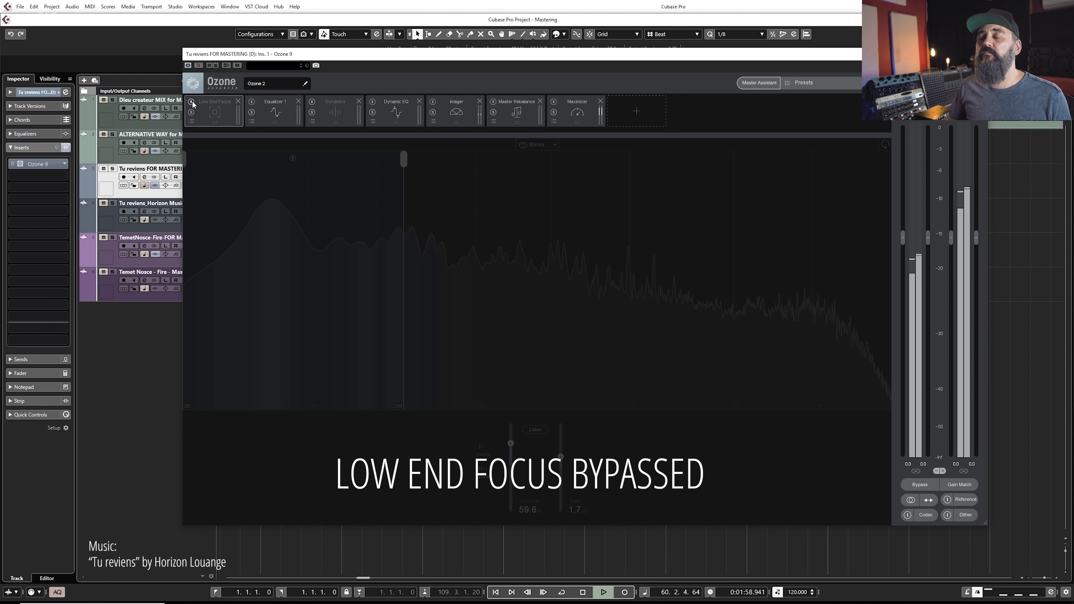
click(191, 103)
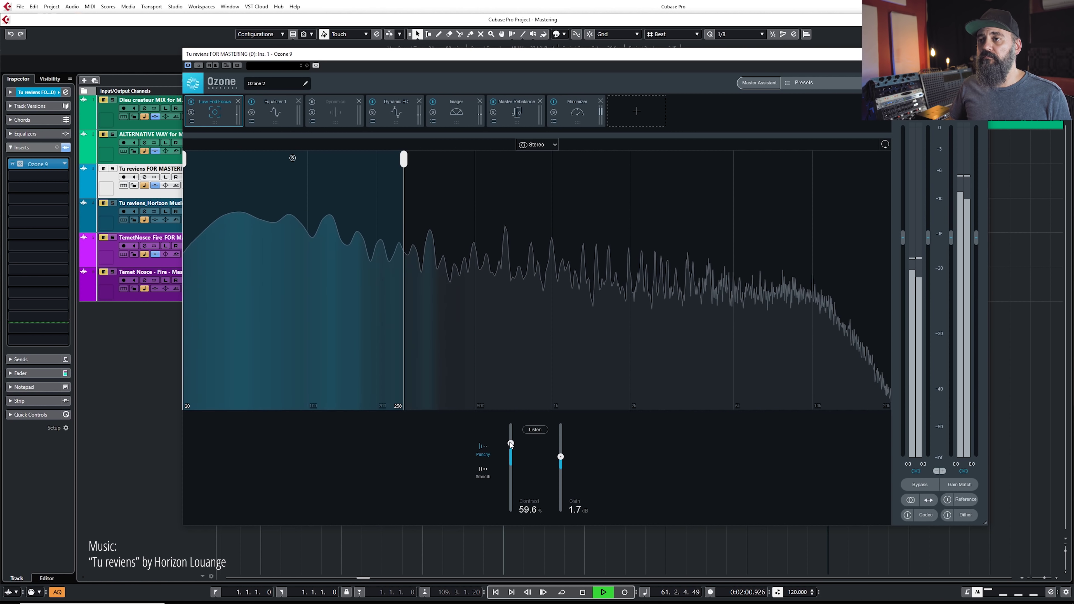
Lower the Low End Focus Contrast to 30.8% and Gain to 0.8 dB, and compare against the bypassed module
drag(511, 443, 511, 457)
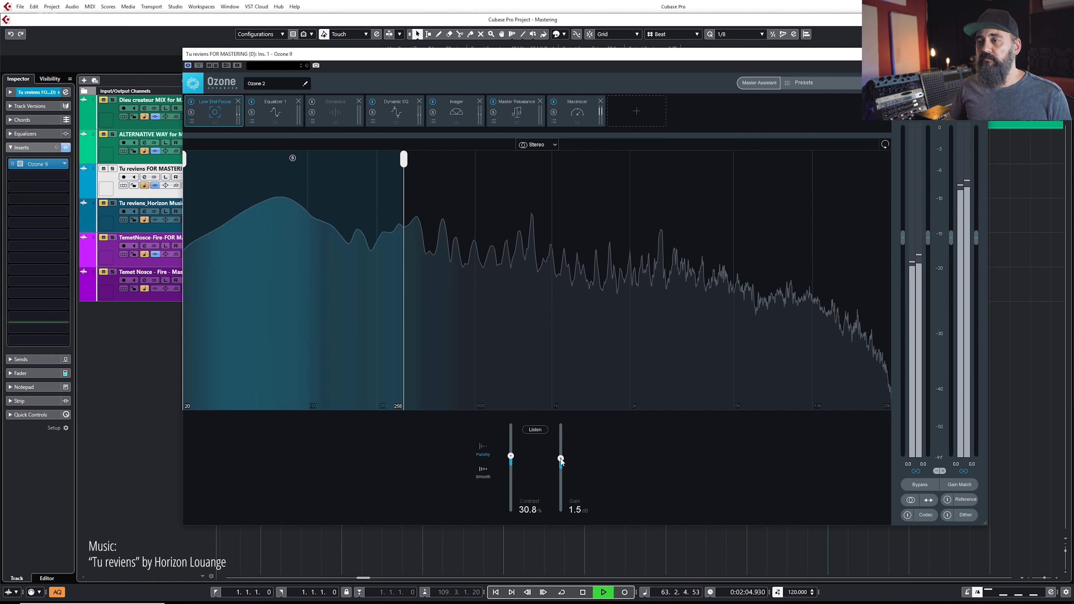
drag(561, 462, 561, 464)
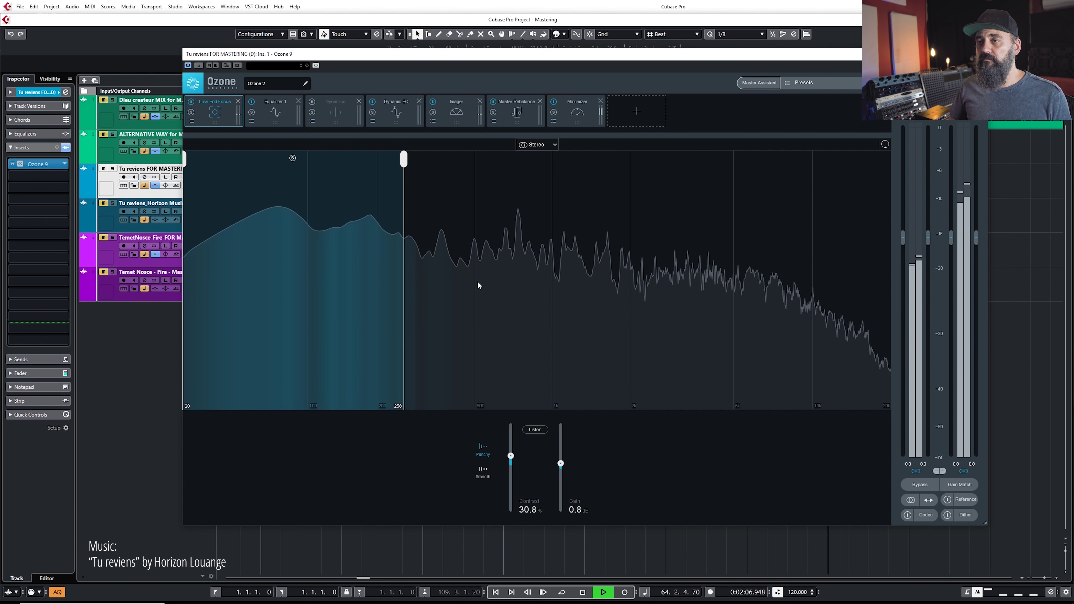
click(191, 102)
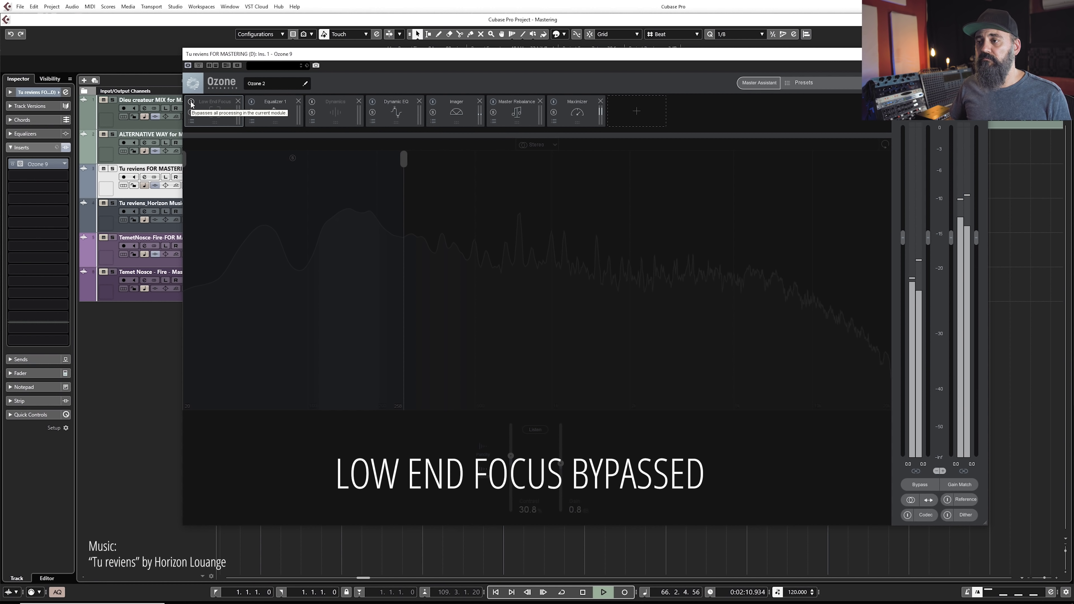
click(191, 102)
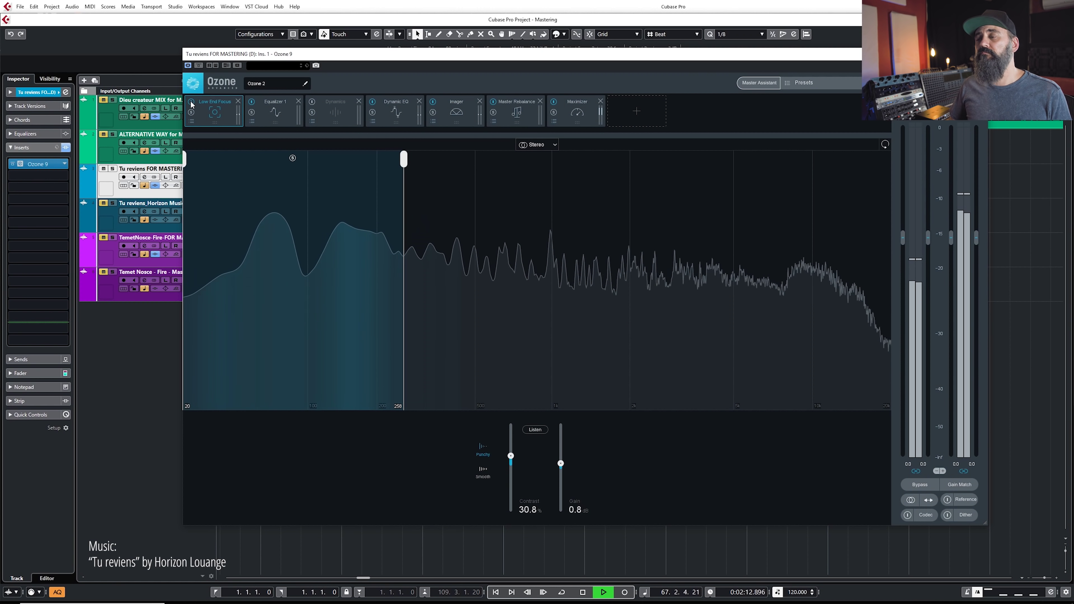
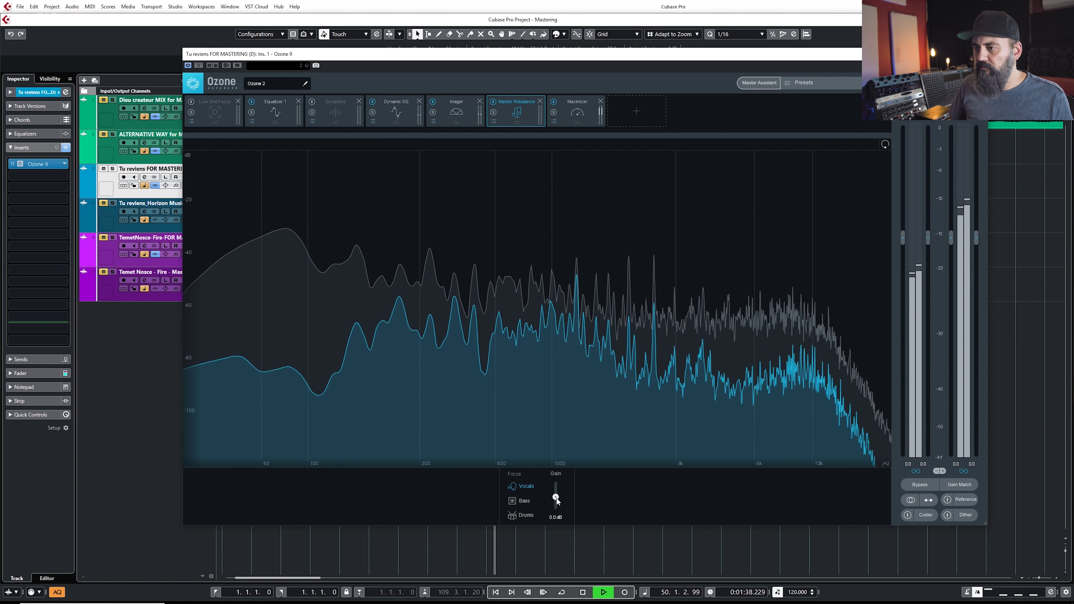
In Master Rebalance, try raising the Vocals gain to 1.2 dB, starting during playback and finishing with the track stopped
drag(556, 498, 561, 494)
key(space)
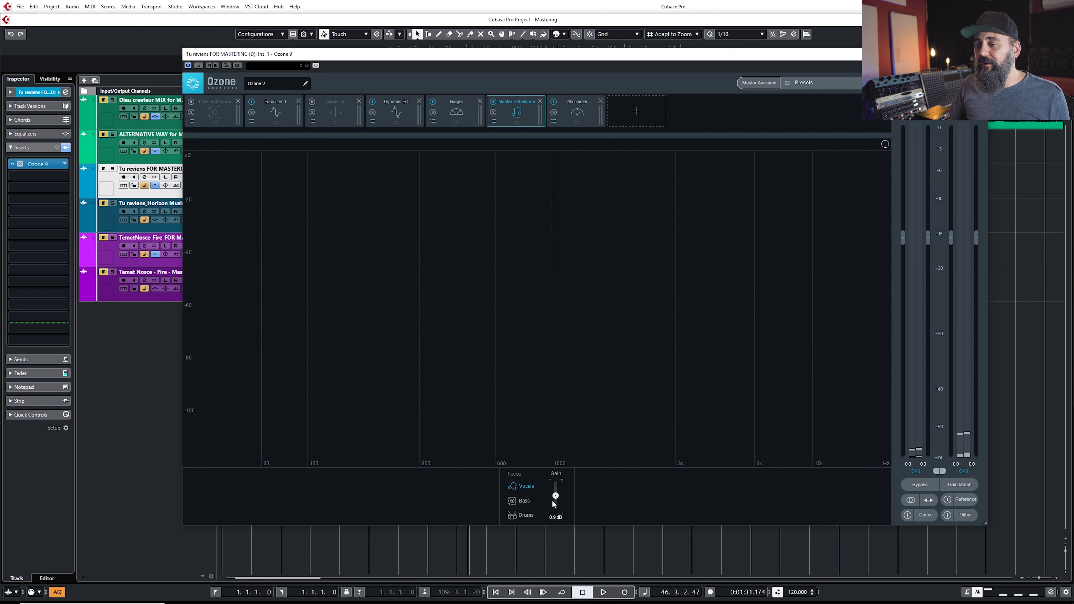
drag(558, 497, 558, 496)
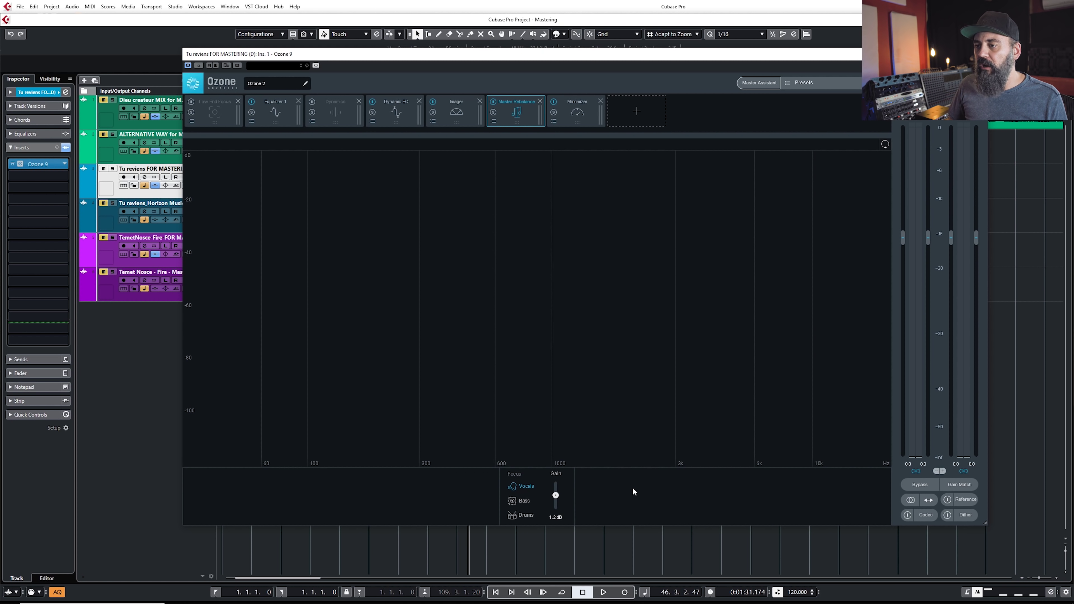
Switch the Master Rebalance focus to Bass and try a gain of 2.2 dB while the track plays
click(524, 500)
key(space)
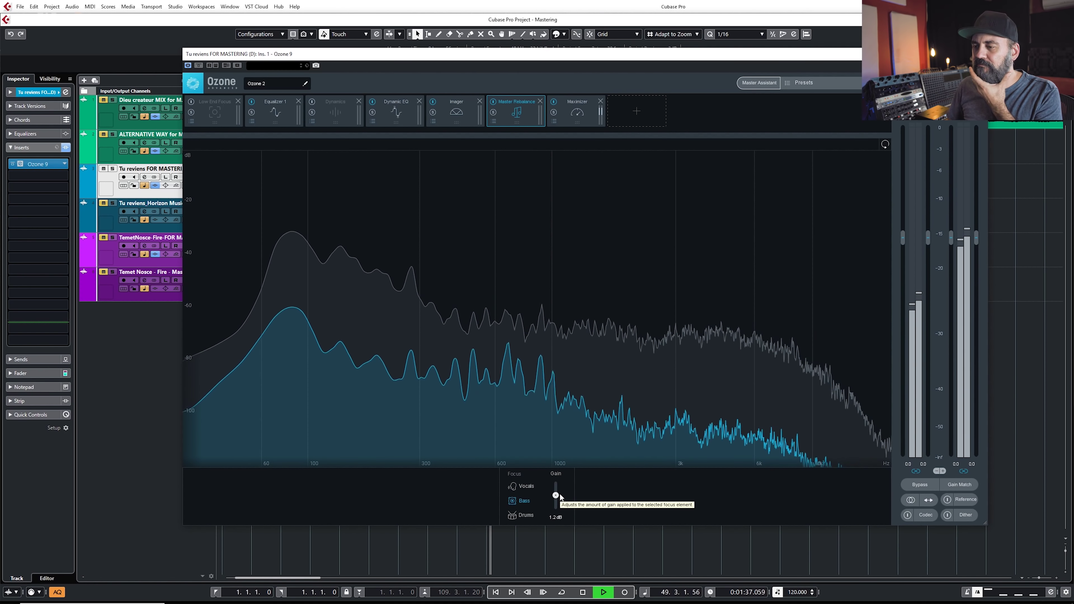
mouse_move(559, 493)
mouse_down()
mouse_move(556, 507)
mouse_move(556, 487)
mouse_move(558, 496)
mouse_up()
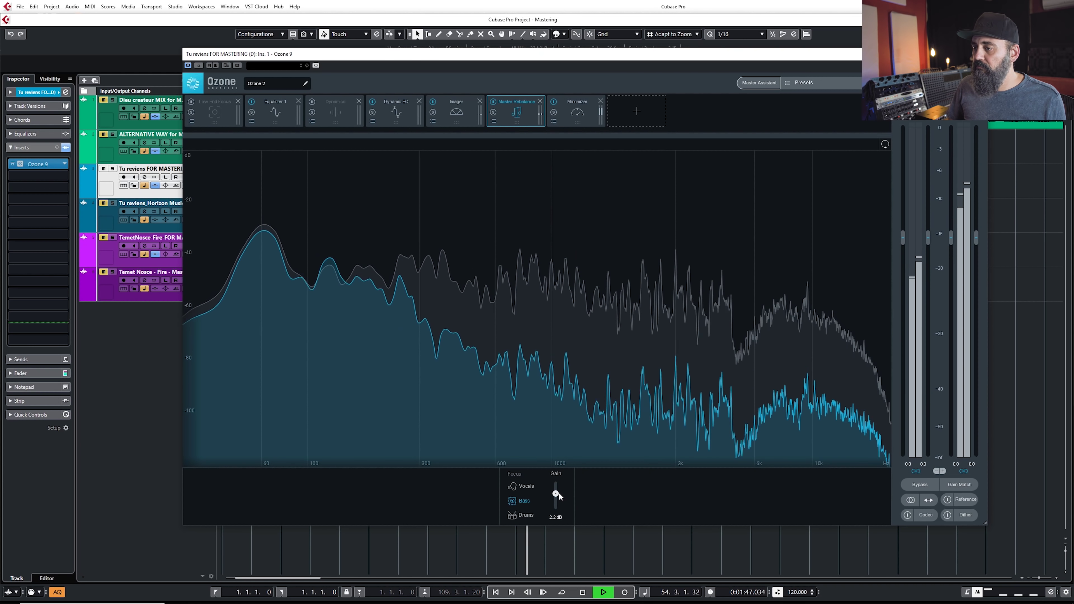
Switch the Master Rebalance focus to Drums, stop the track, and try gain settings up to 2.7 dB
click(523, 515)
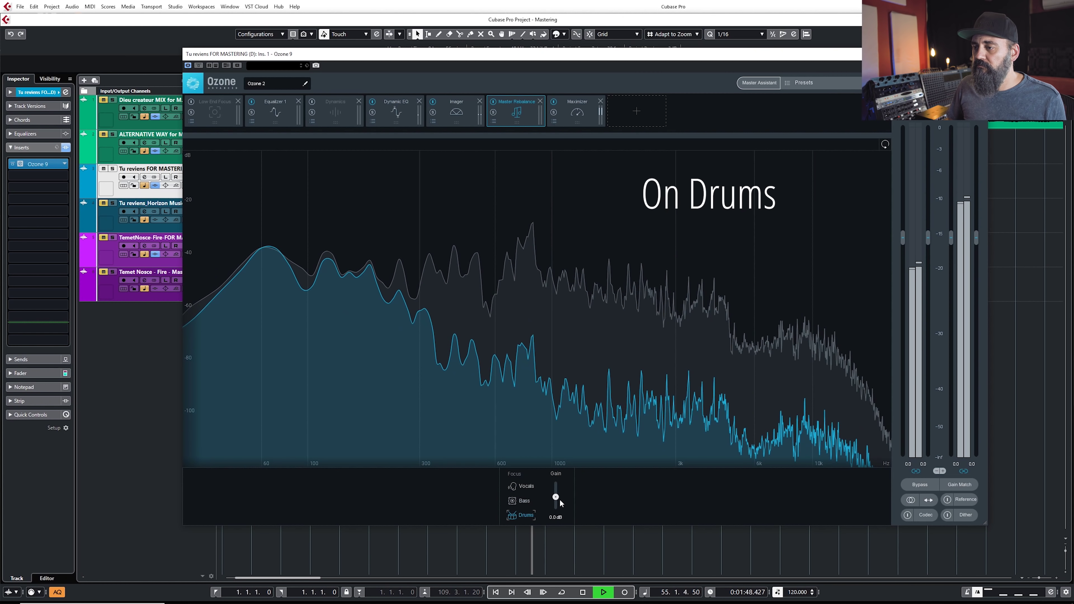
mouse_move(558, 500)
mouse_down()
mouse_move(558, 489)
mouse_move(558, 500)
mouse_up()
key(space)
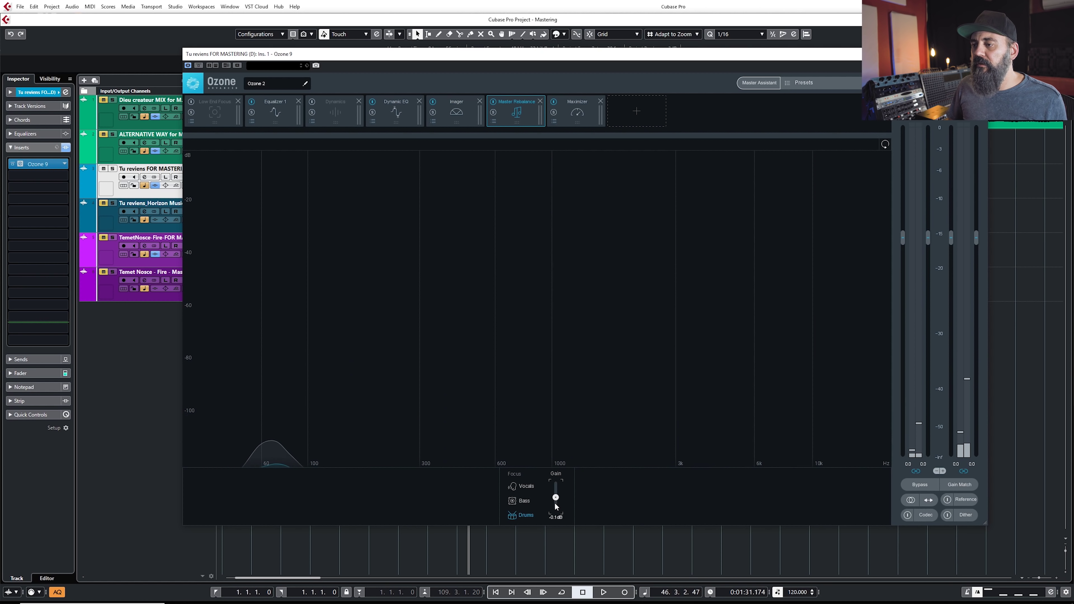
drag(555, 503, 554, 499)
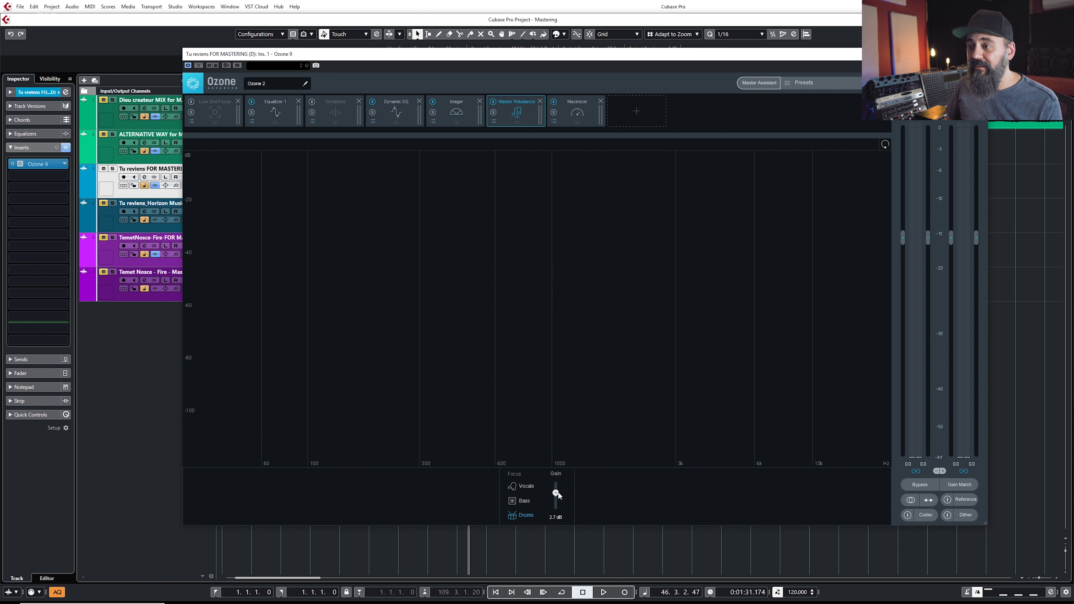
drag(559, 494, 553, 493)
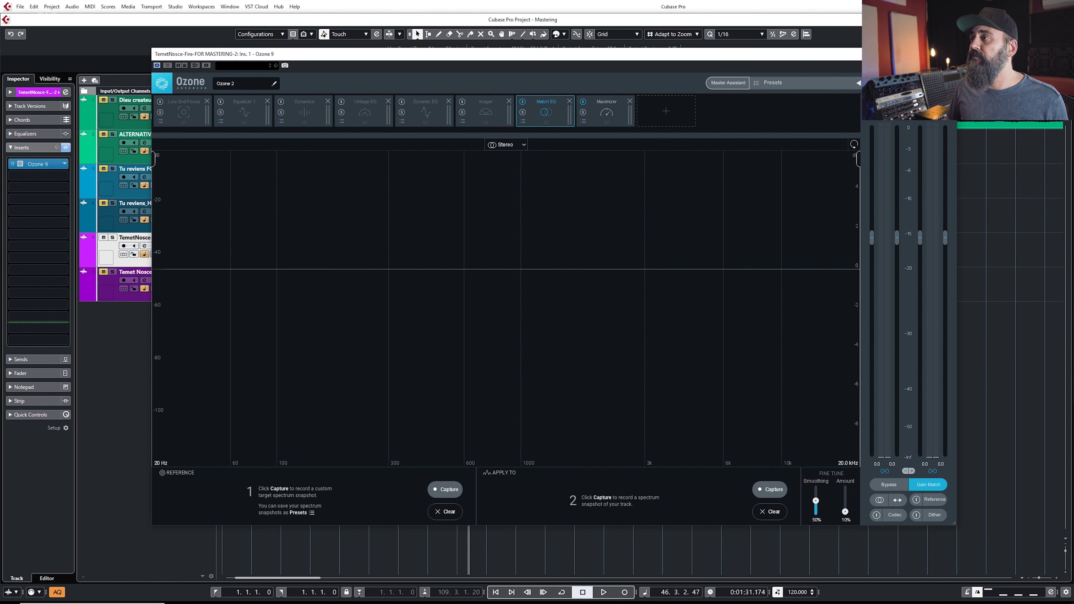
Close Ozone and select the Temet Nosce "Fire" master and mix clips in turn to identify them, finishing with nothing selected
click(947, 54)
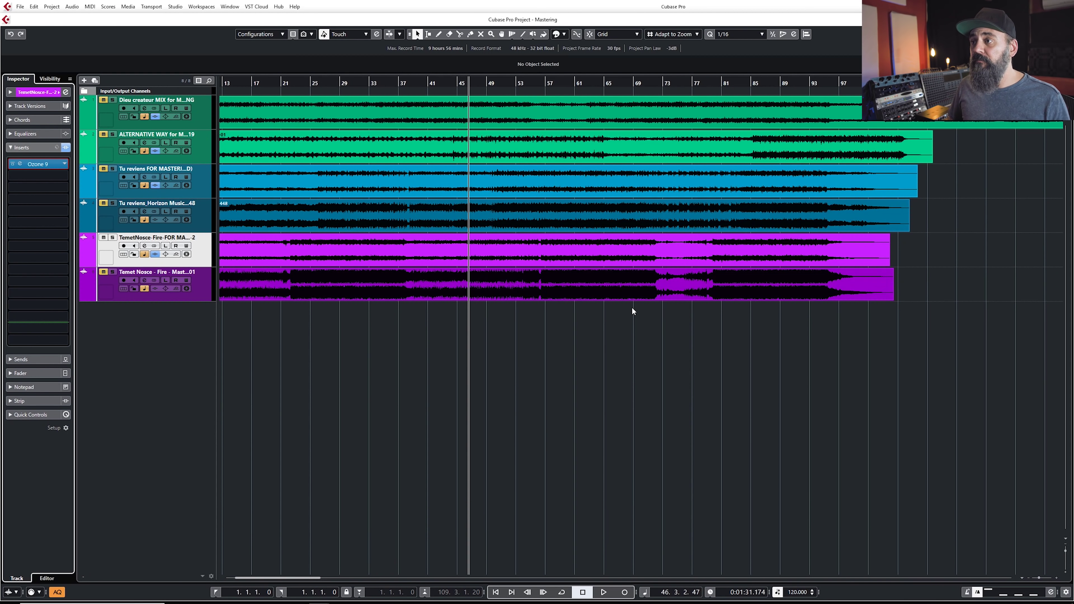
click(627, 297)
click(510, 263)
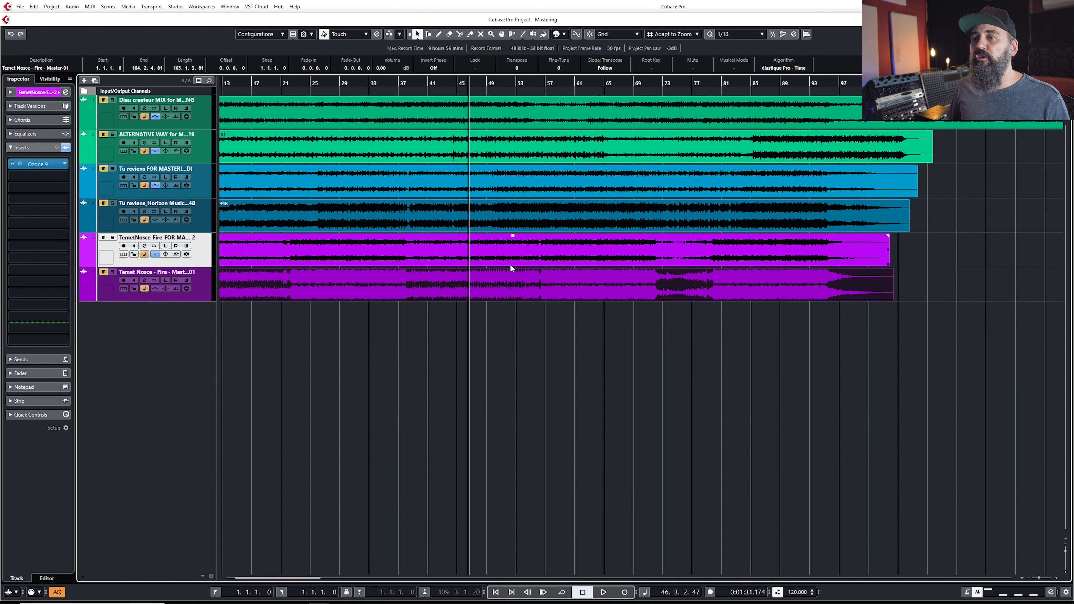
click(510, 254)
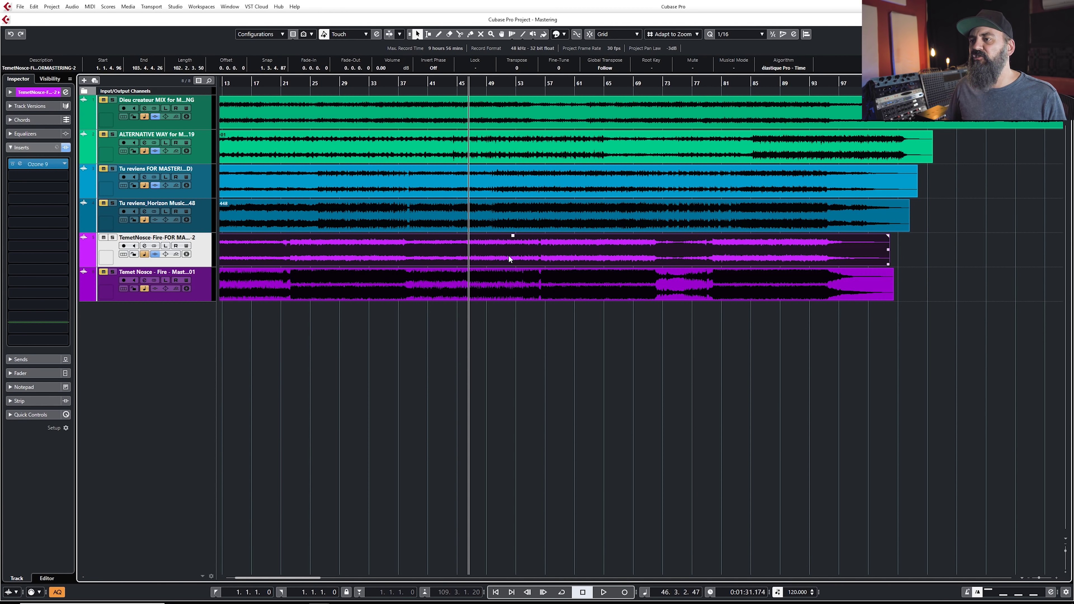
click(557, 357)
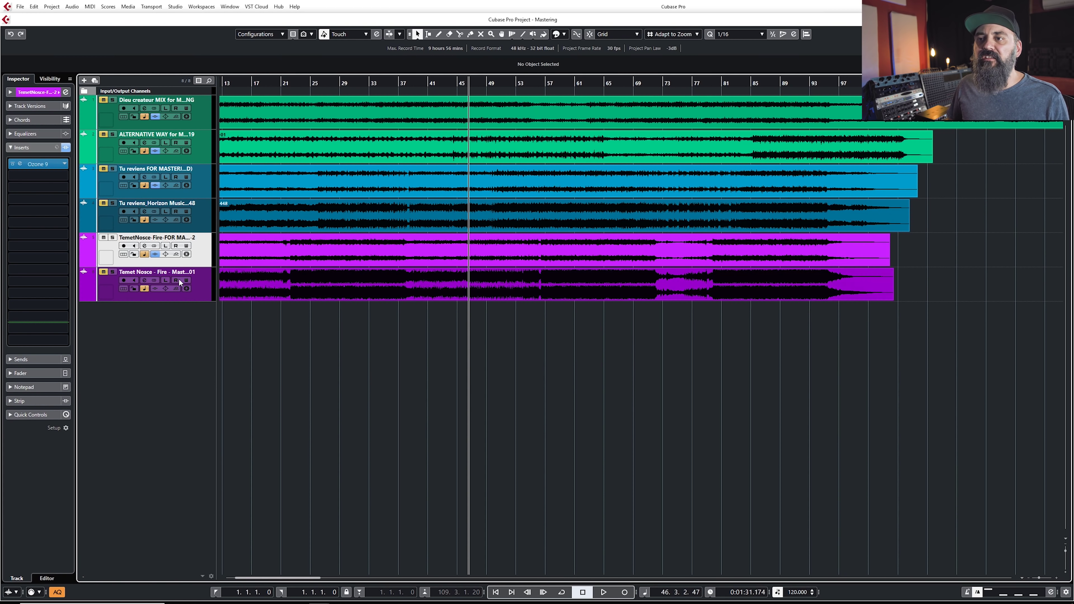
Reopen Ozone on the "TemetNosce-Fire-FOR MASTERING-2" track and replace its reference with a fresh import of "Temet Nosce - Fire - Master.wav"
click(20, 164)
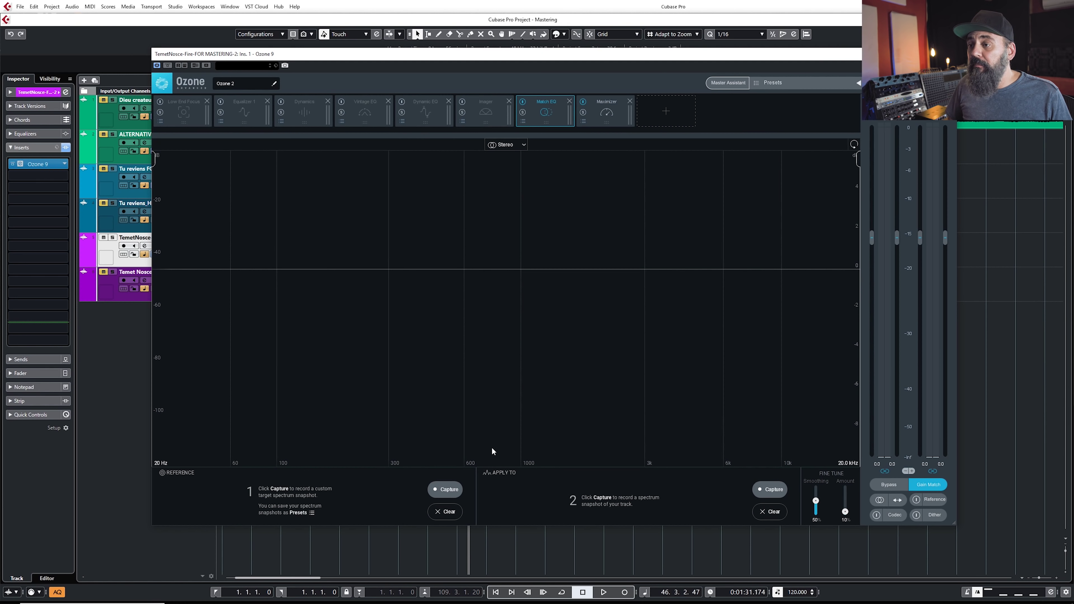
click(938, 500)
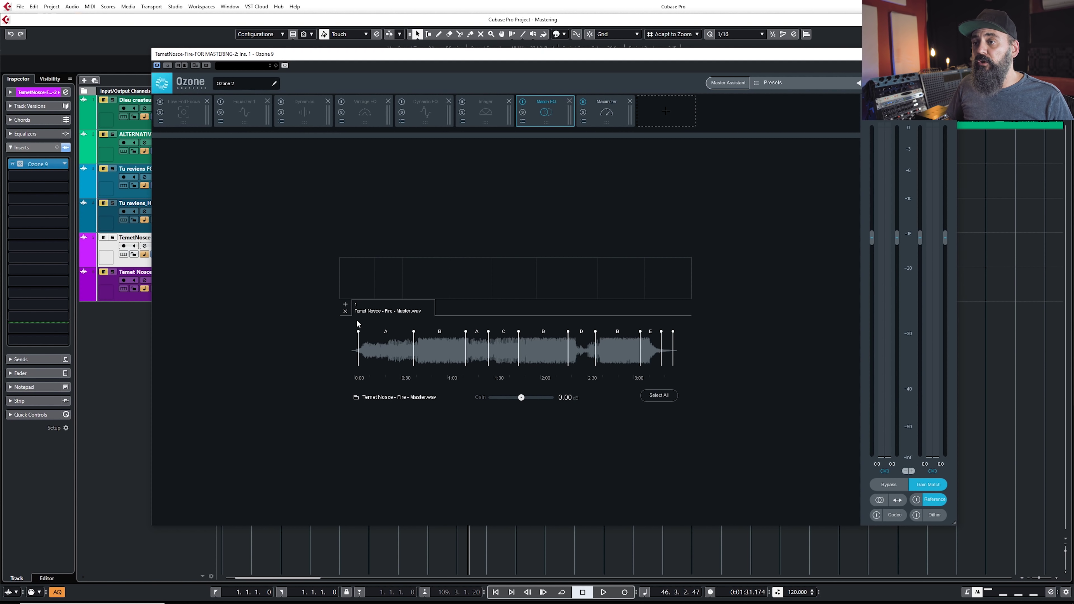
click(346, 312)
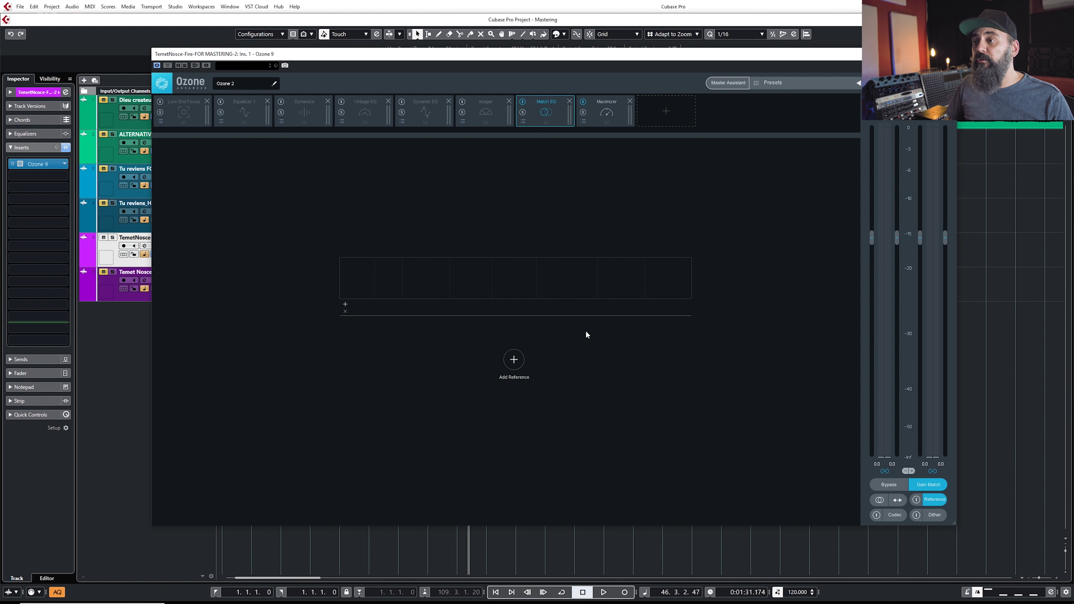
click(514, 360)
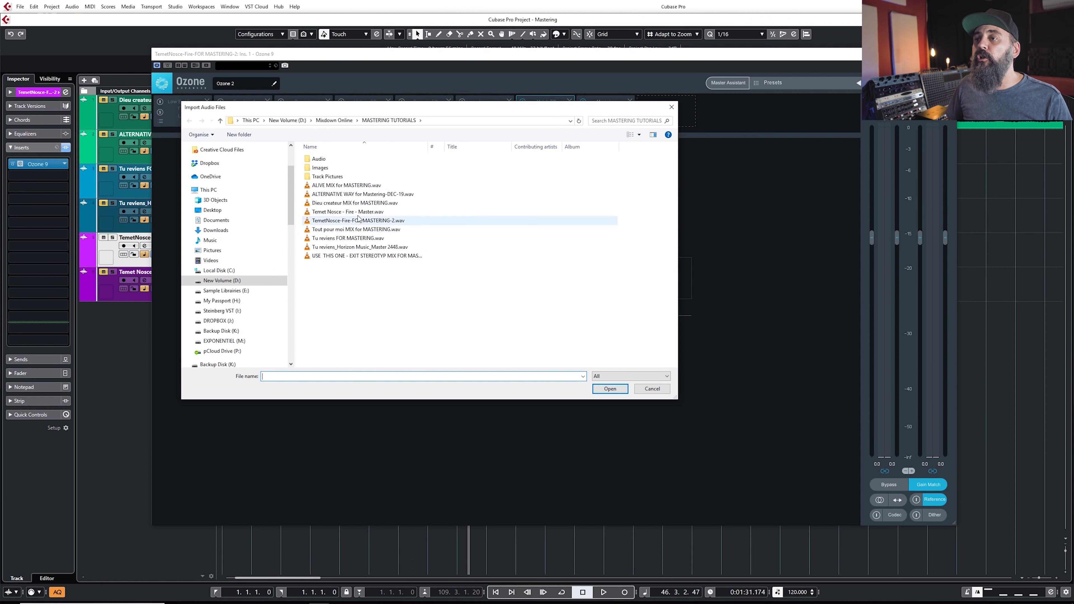
double_click(422, 212)
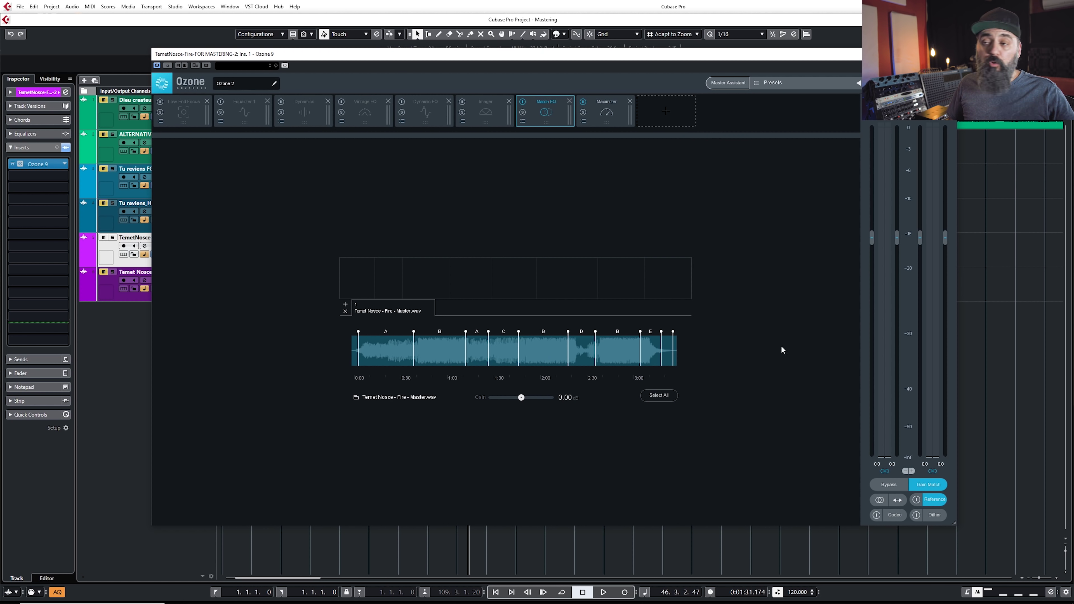
Choose the second B section of the reference waveform, enable reference listening, and audition it before stopping playback
click(529, 355)
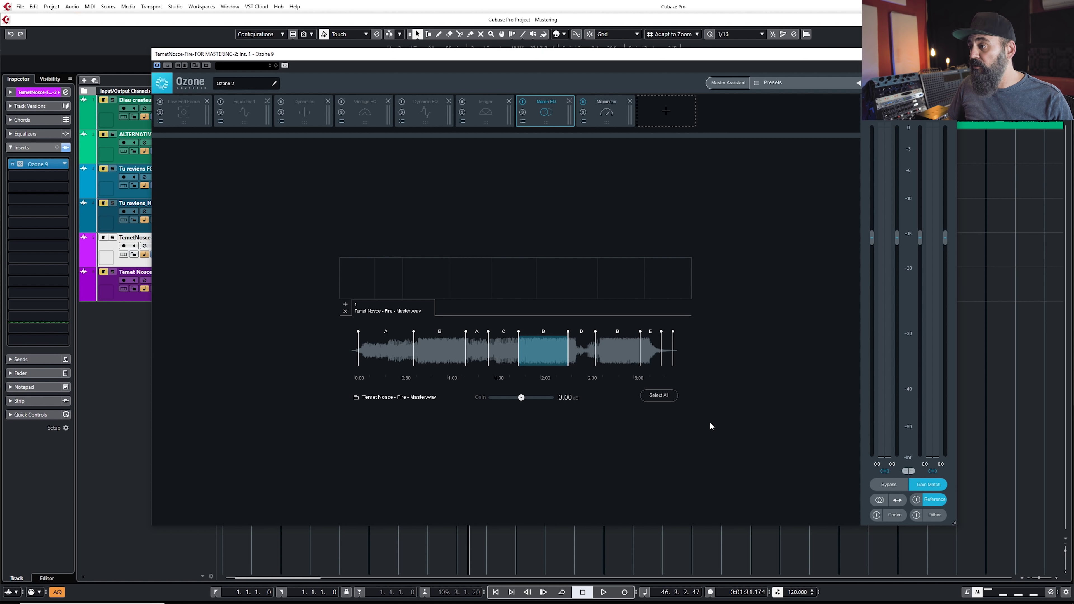
click(917, 500)
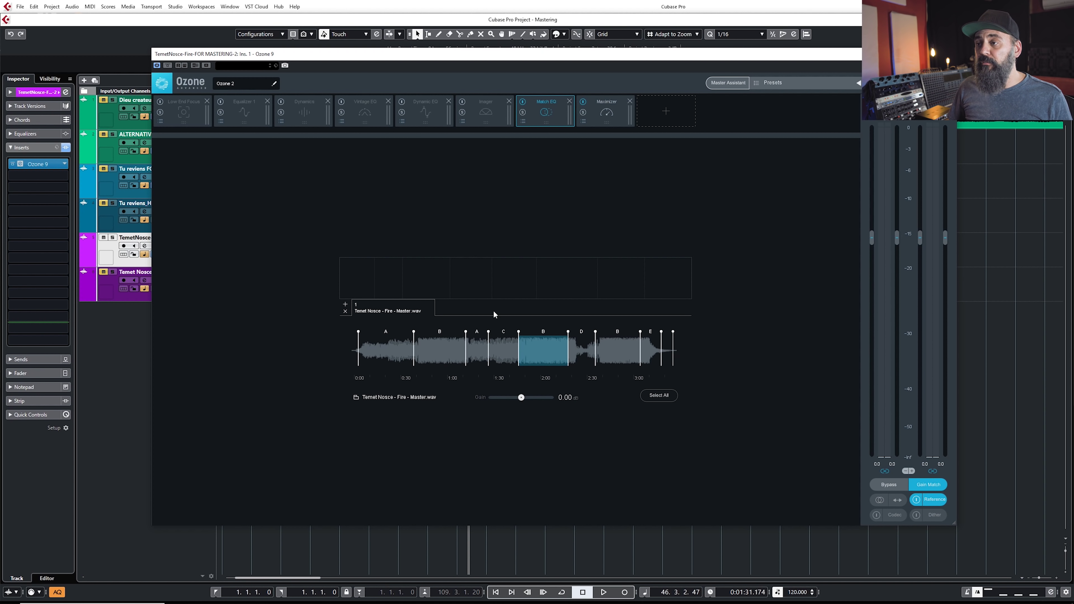
key(space)
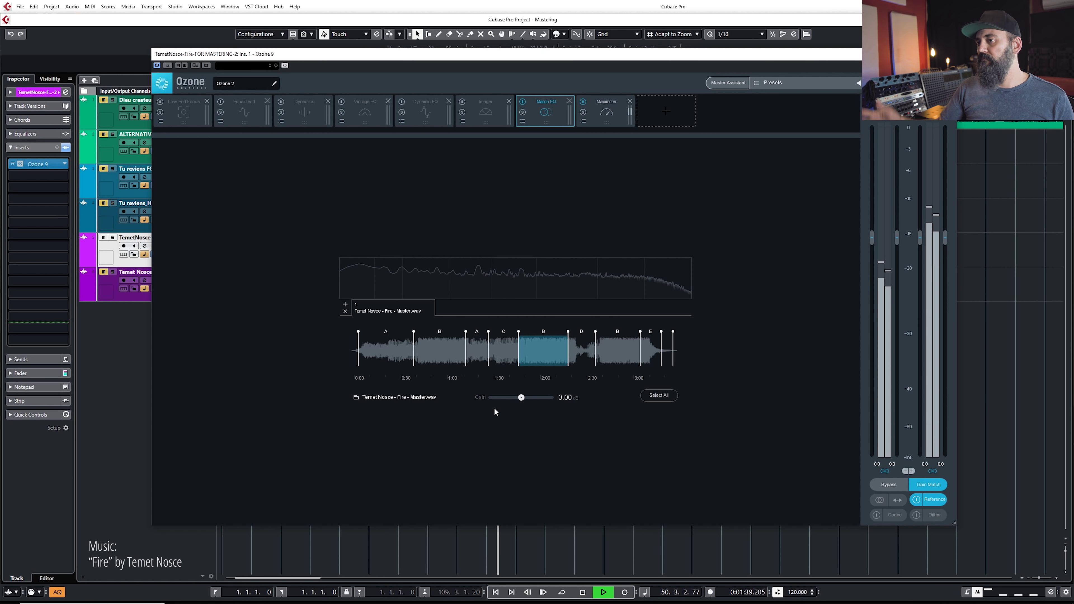
key(space)
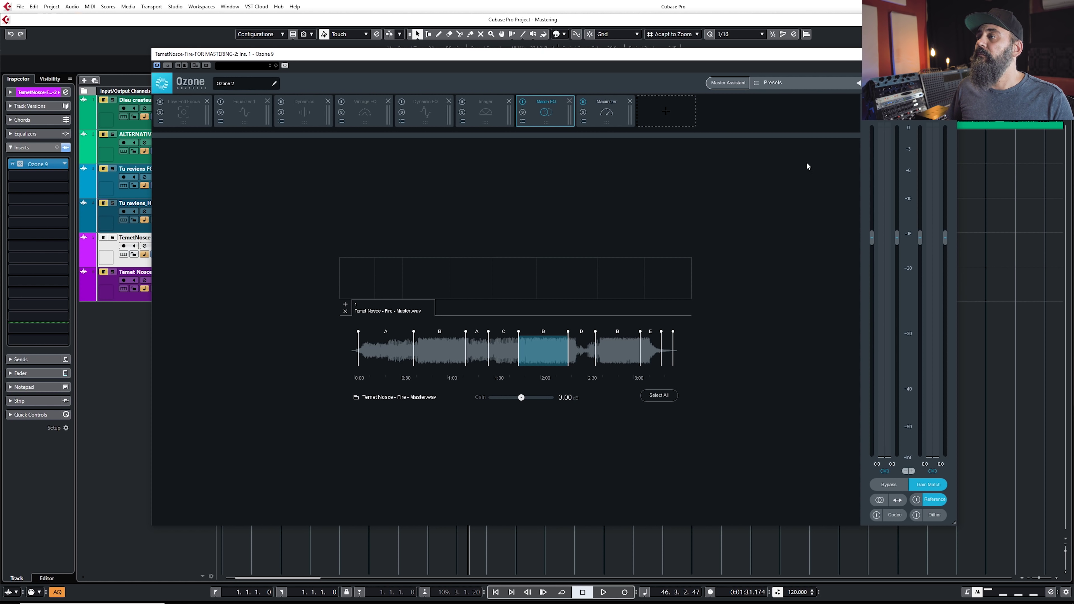
Close Ozone, place the playhead at bar 56 on the TemetNosce mix, and play that section briefly before stopping
click(947, 54)
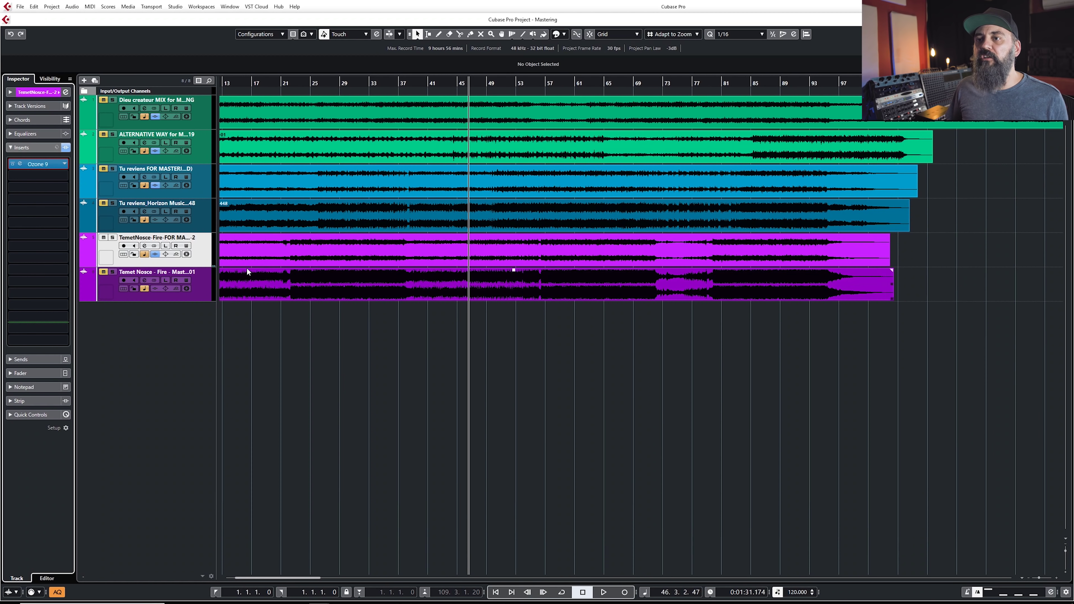
key(g)
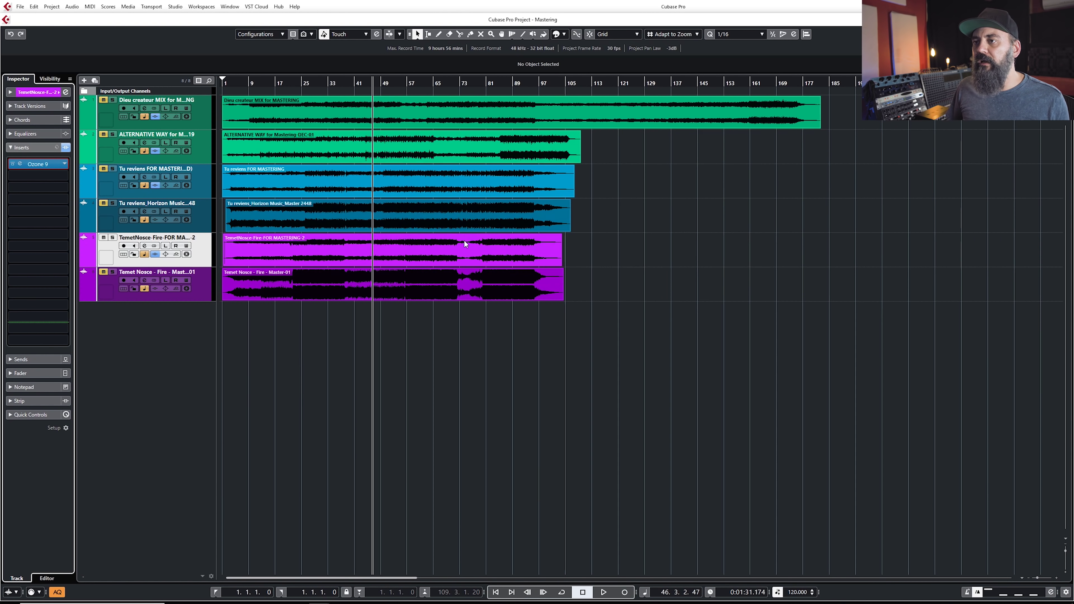
key(h)
key(h)
key(h)
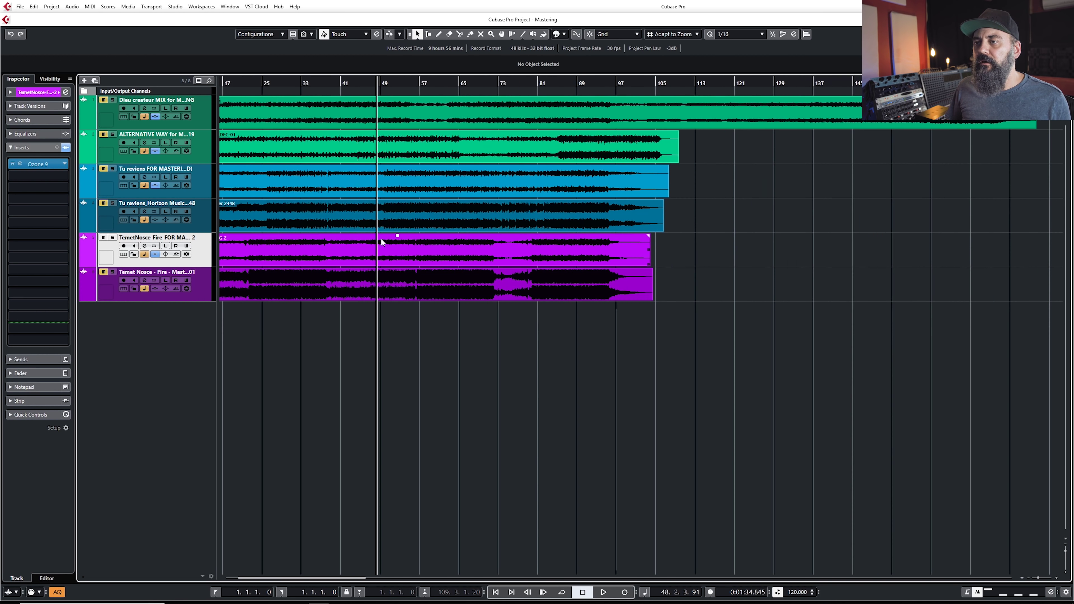
drag(458, 83, 461, 76)
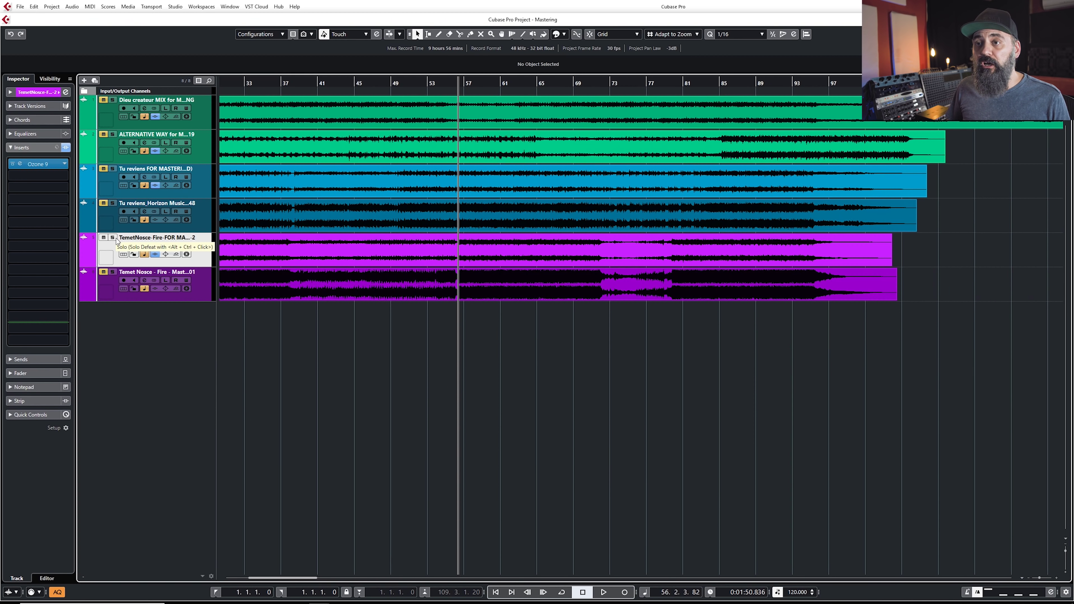
key(space)
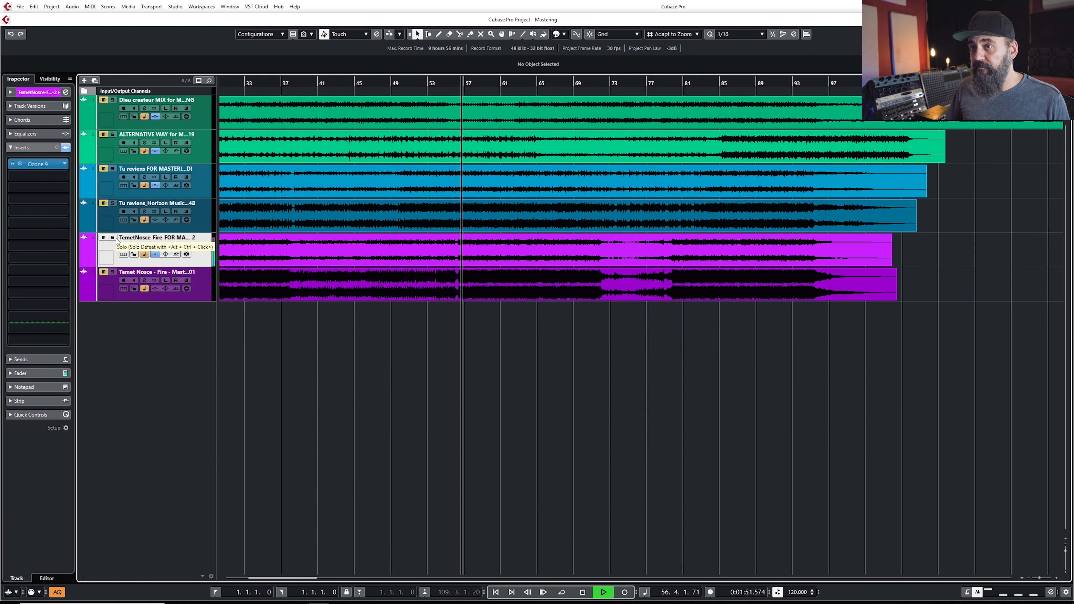
key(space)
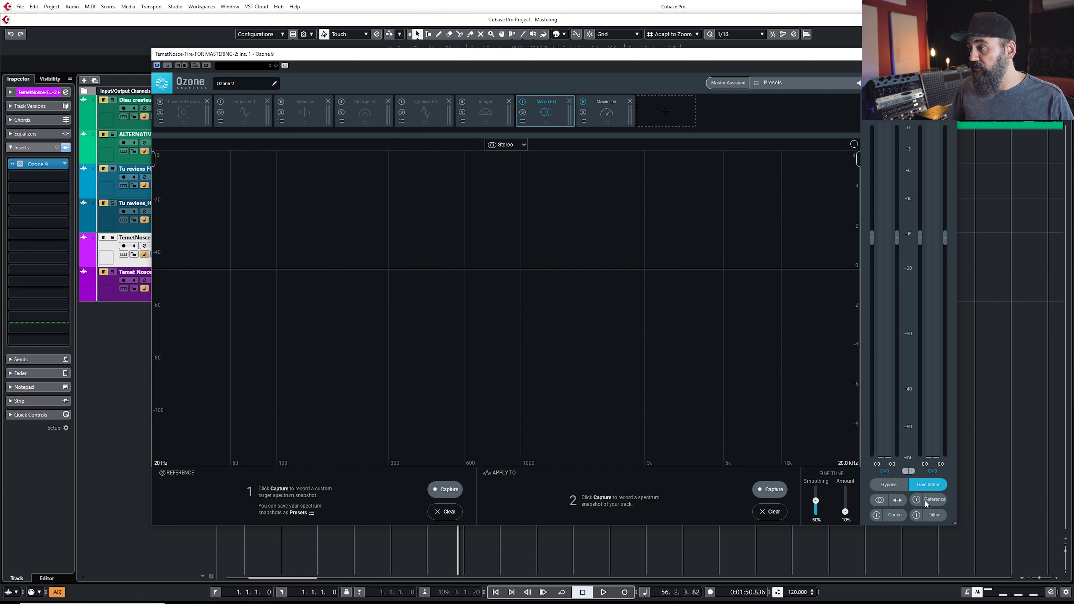
Enable the reference track and capture its spectrum as the Match EQ reference during playback, then stop both playback and capture
click(916, 500)
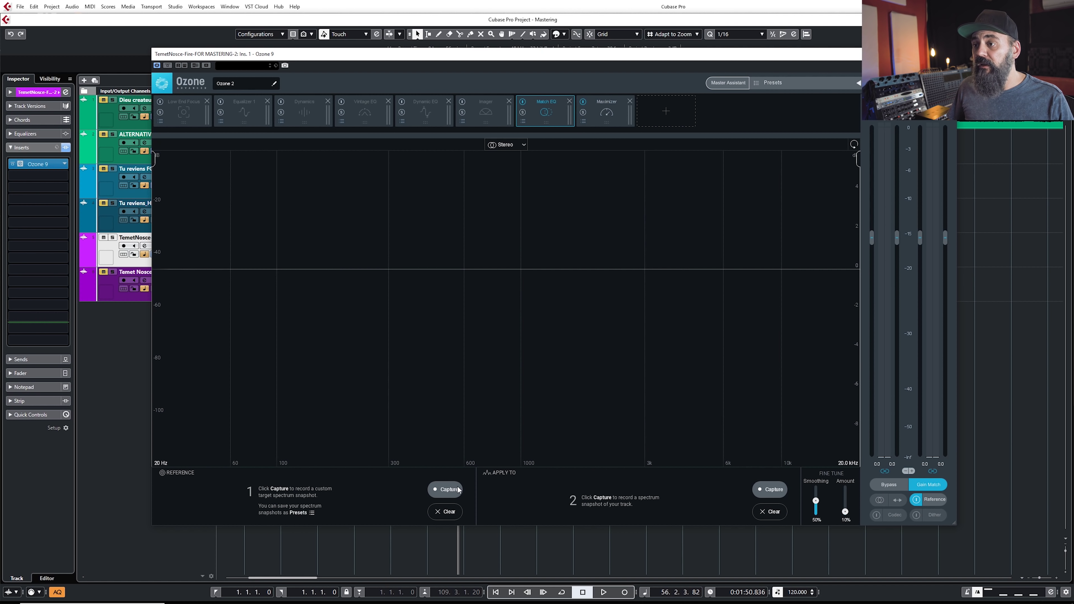
click(445, 490)
key(space)
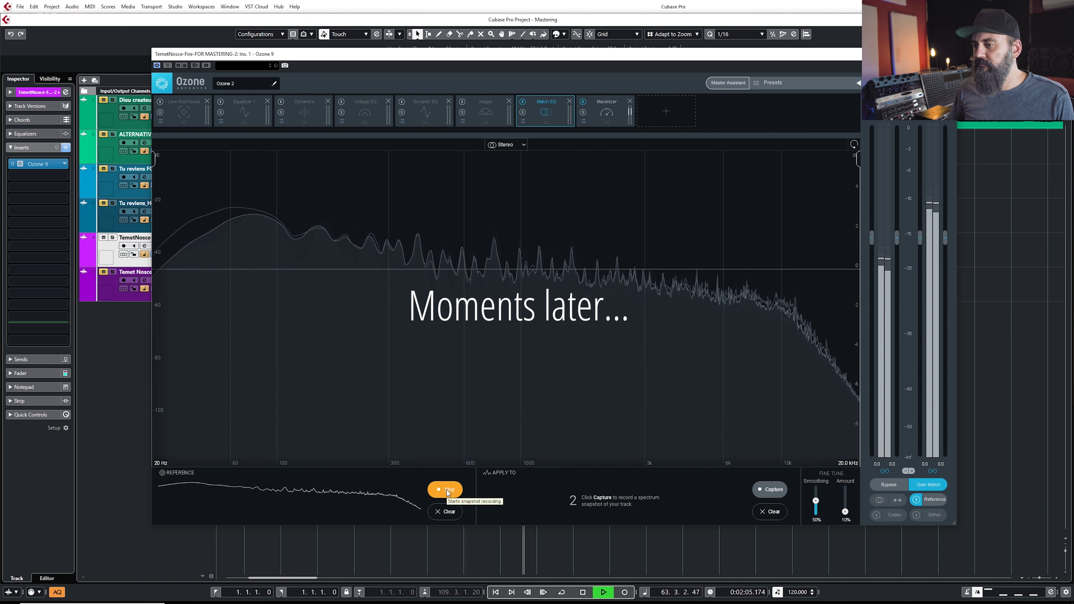
key(space)
click(446, 490)
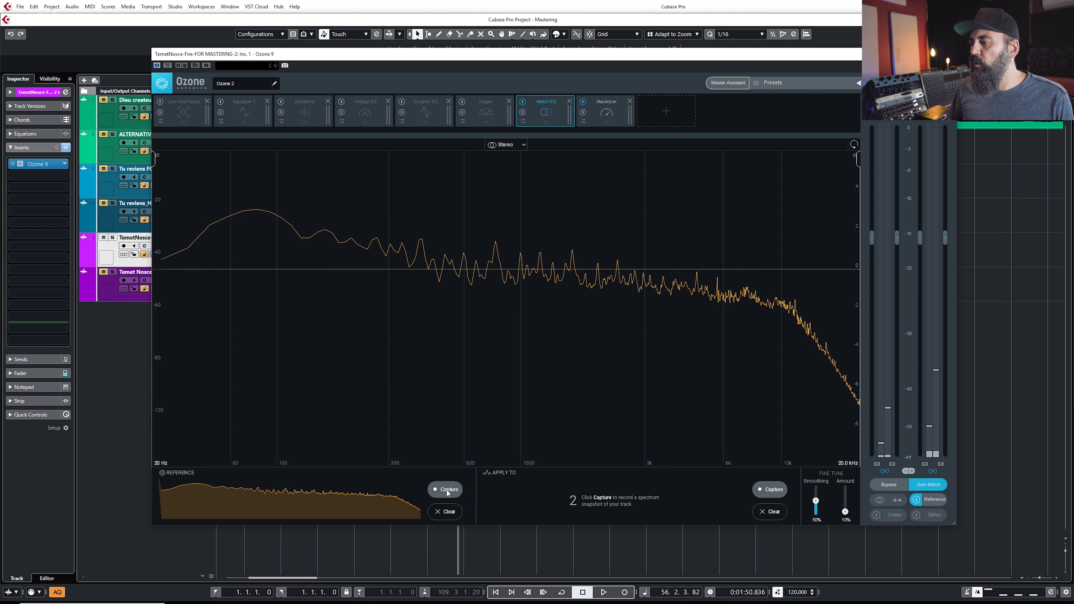
Turn off the reference track and capture the mix's own spectrum as the Match EQ Apply To snapshot
click(916, 499)
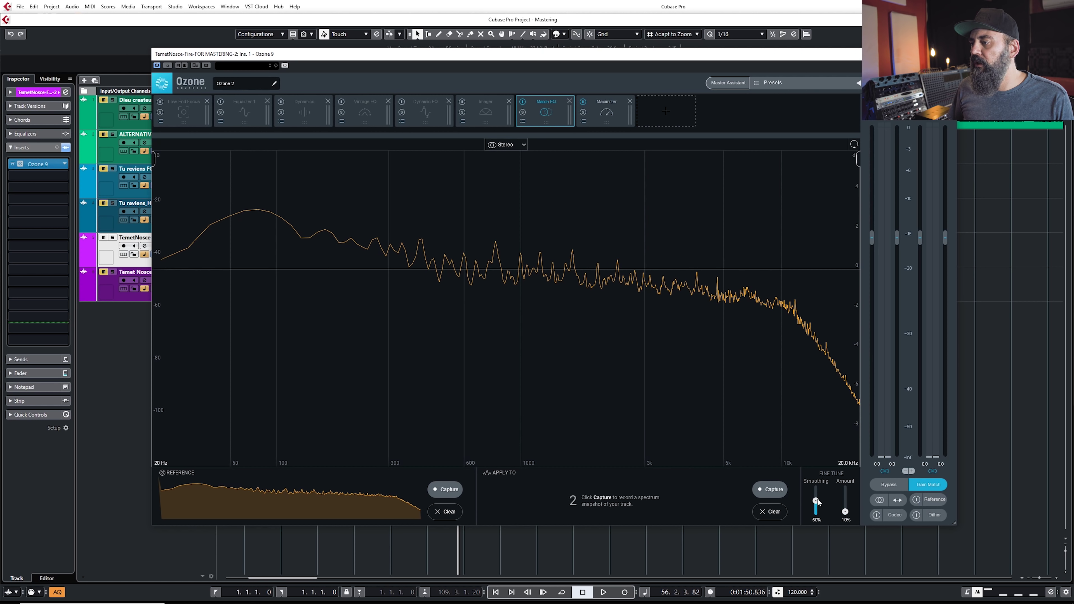
click(774, 490)
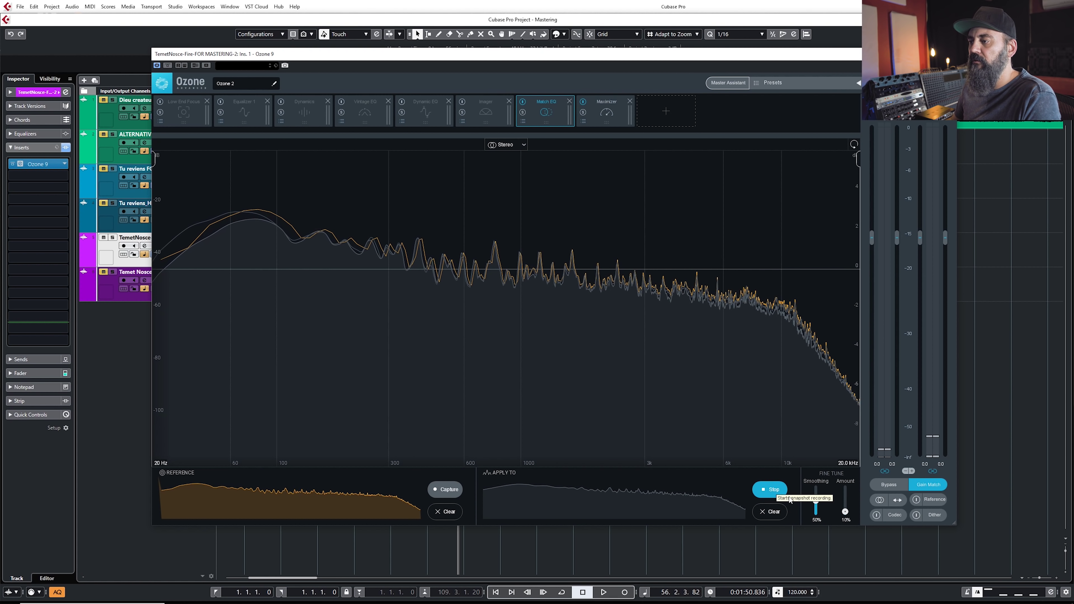
click(774, 491)
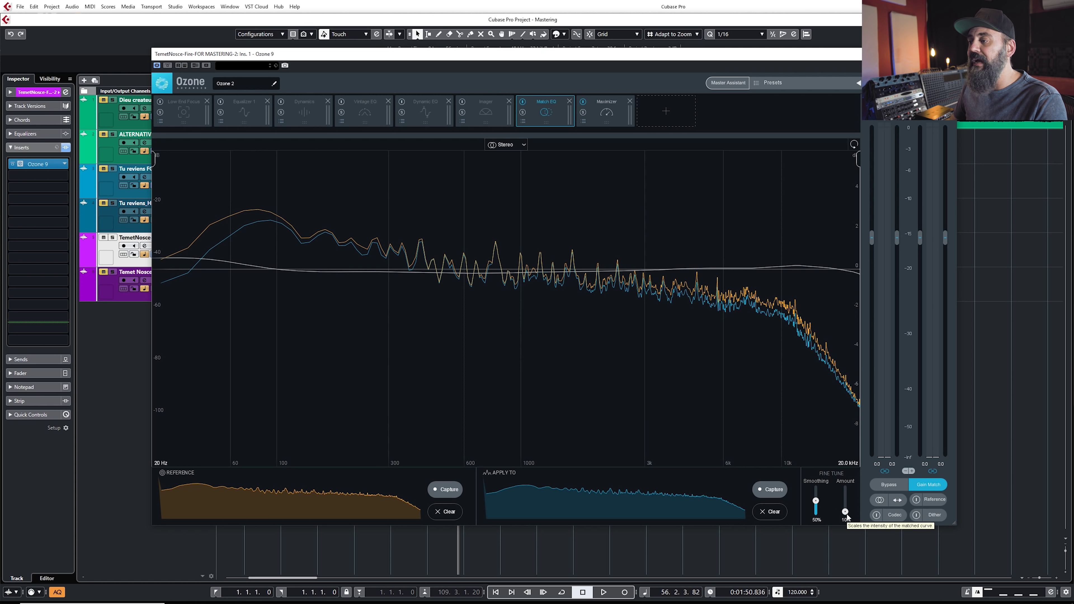
Raise the Match EQ amount to about 29%, try smoothing at 0%, and settle on 33% smoothing
mouse_move(844, 513)
mouse_down()
mouse_move(844, 473)
mouse_move(847, 508)
mouse_up()
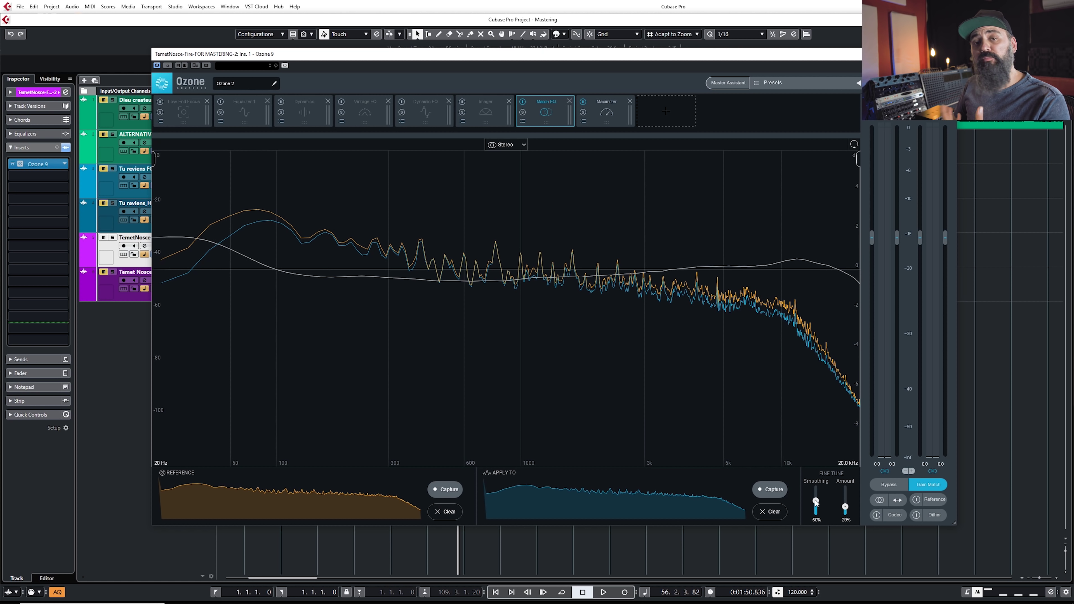
drag(816, 501, 816, 515)
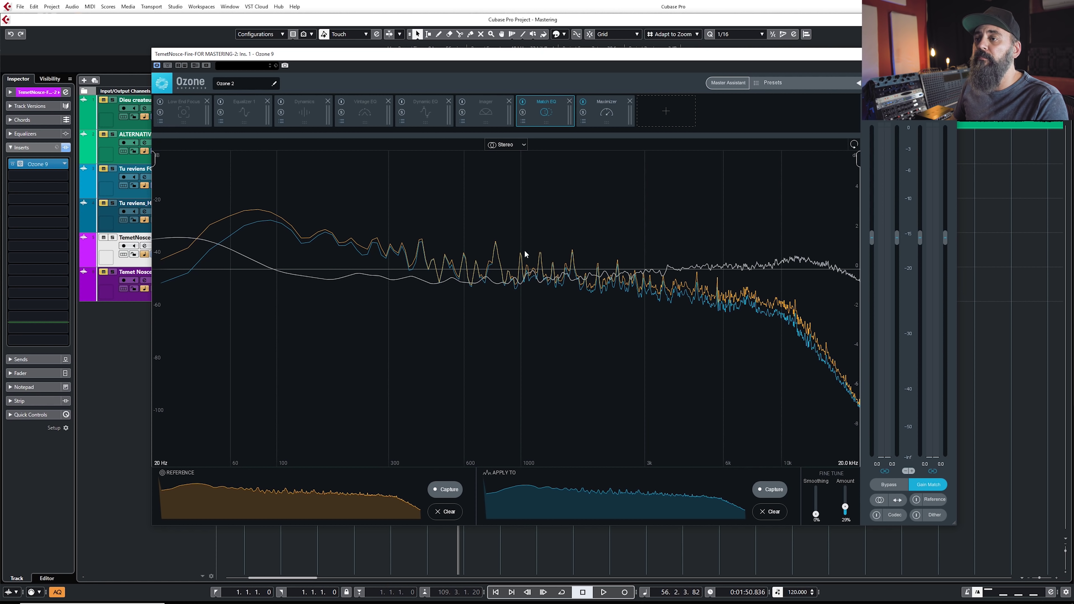
drag(816, 515, 817, 510)
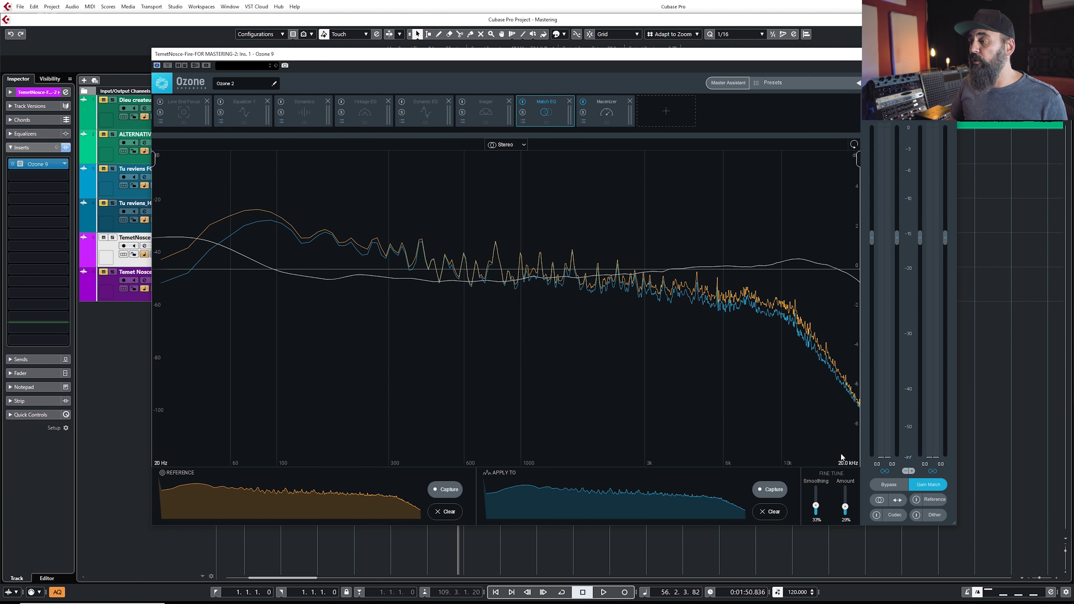
Play the matched mix, compare it with the reference track by switching the reference on and off, and stop playback
key(space)
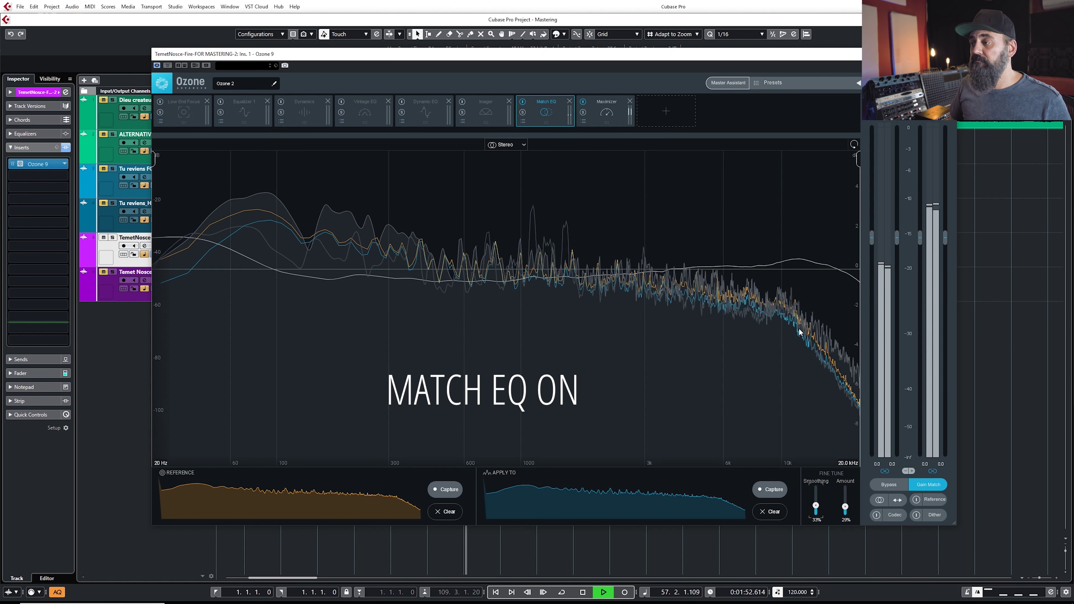
click(917, 500)
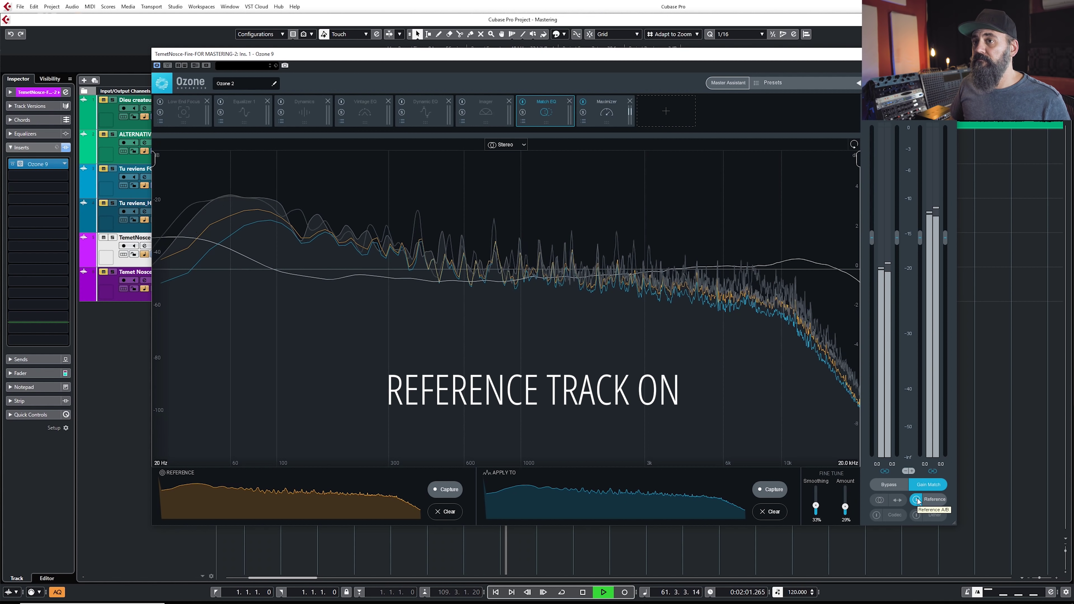
click(916, 500)
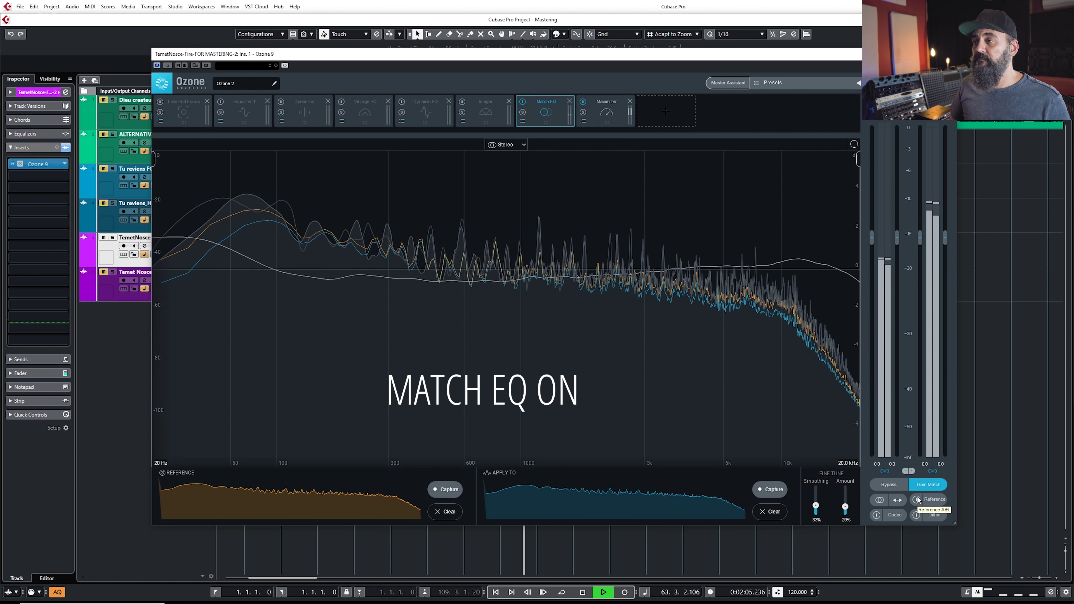
key(space)
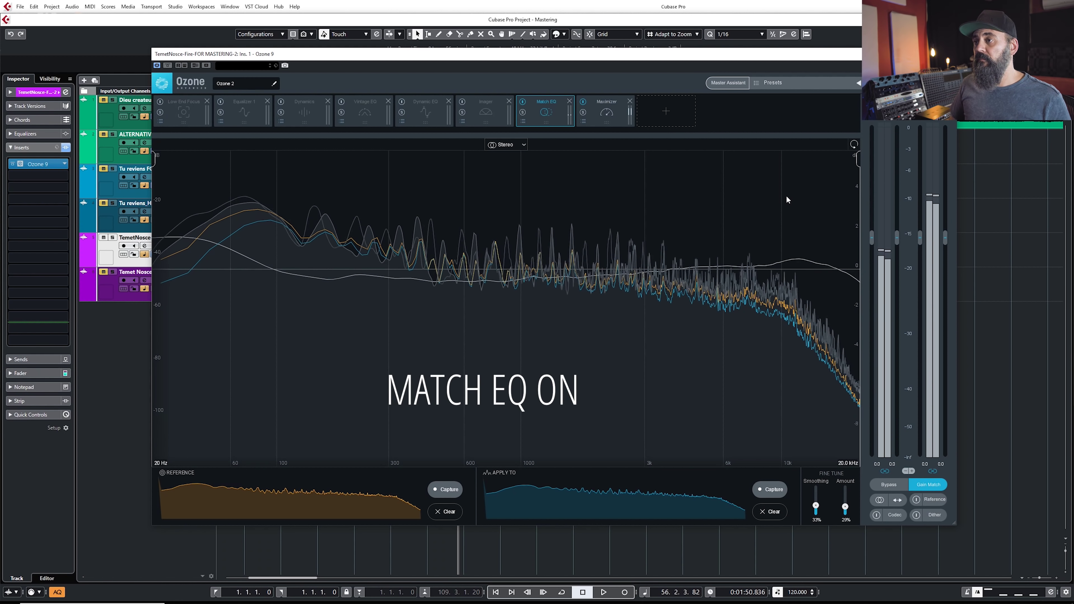